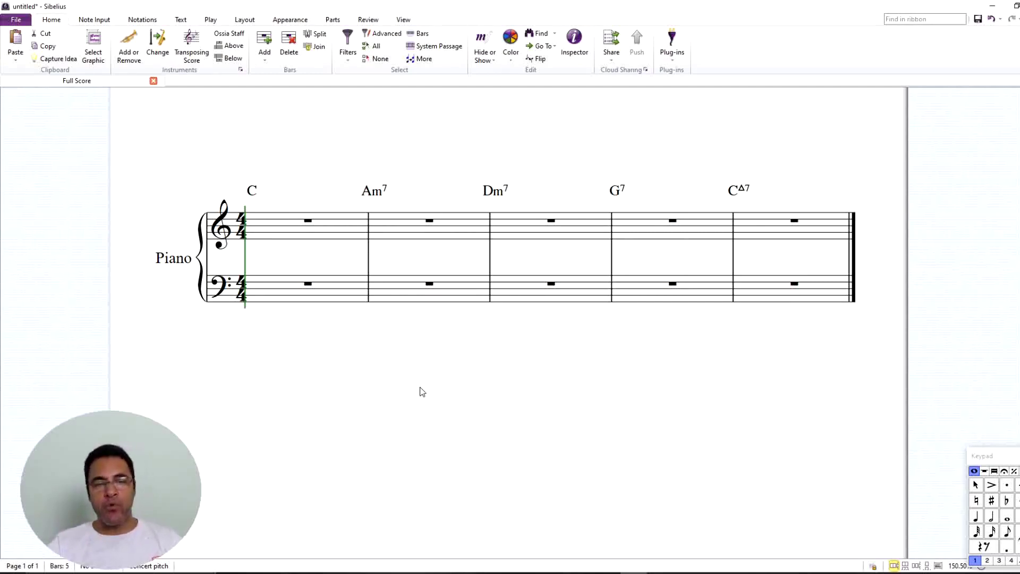
# Enter whole notes C3, A2, D3, G2 and C3 across the five bars of the piano's bass staff.
pyautogui.click(310, 288)
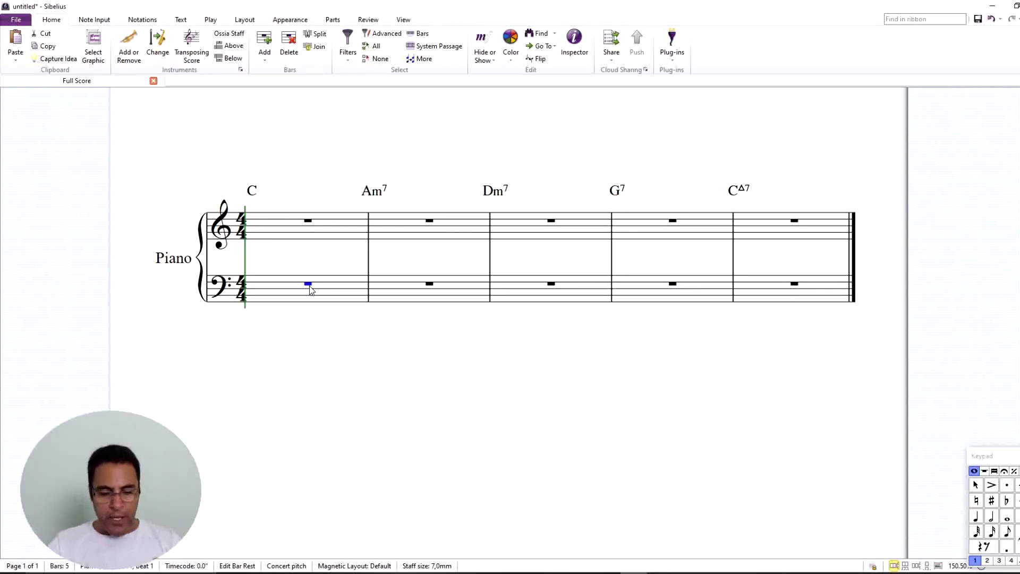
pyautogui.press('n')
pyautogui.press('6')
pyautogui.press('c')
pyautogui.press('a')
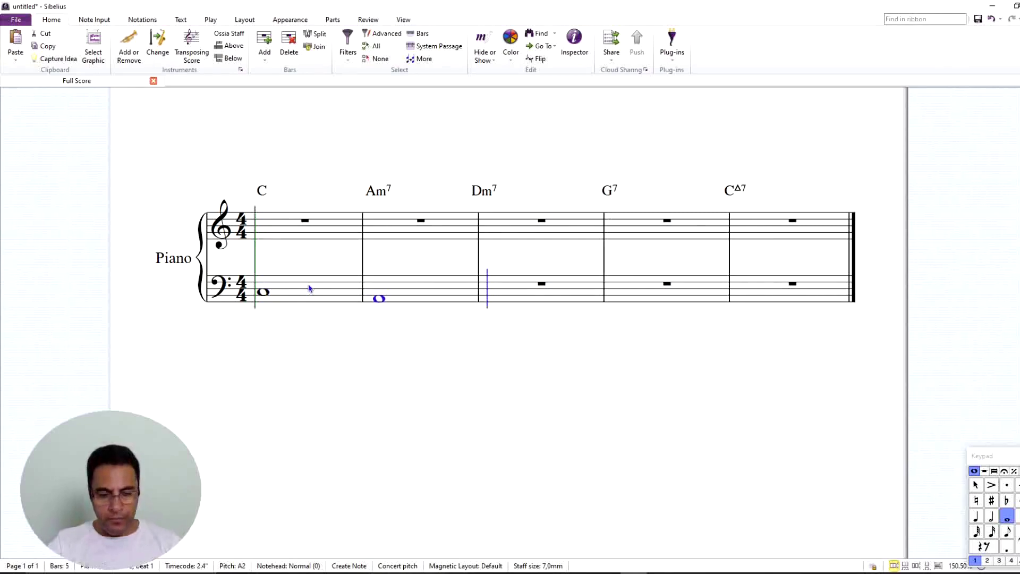
pyautogui.press('d')
pyautogui.press('g')
pyautogui.hotkey('ctrl', 'Down')
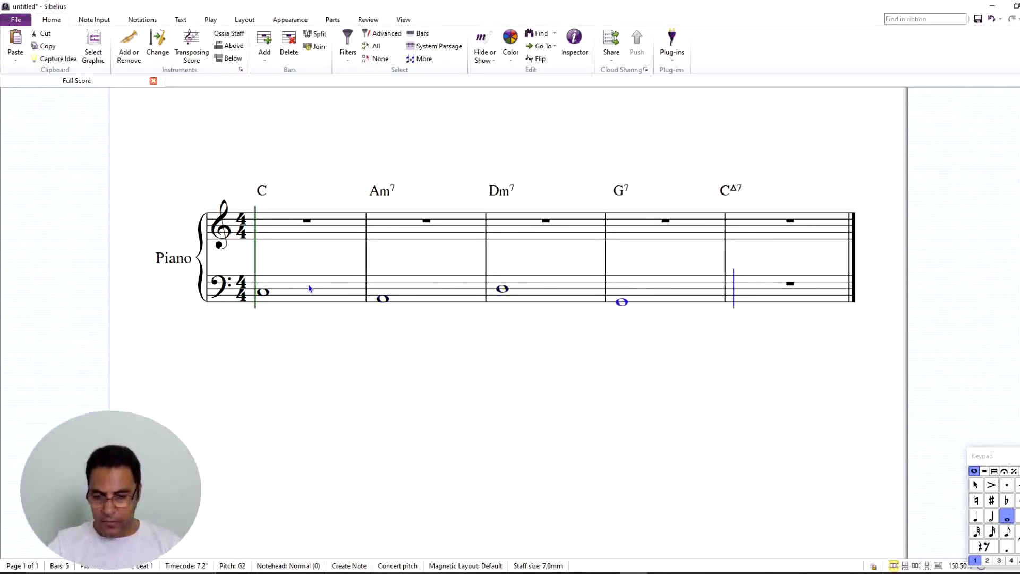
pyautogui.press('c')
pyautogui.press('Escape')
pyautogui.press('Escape')
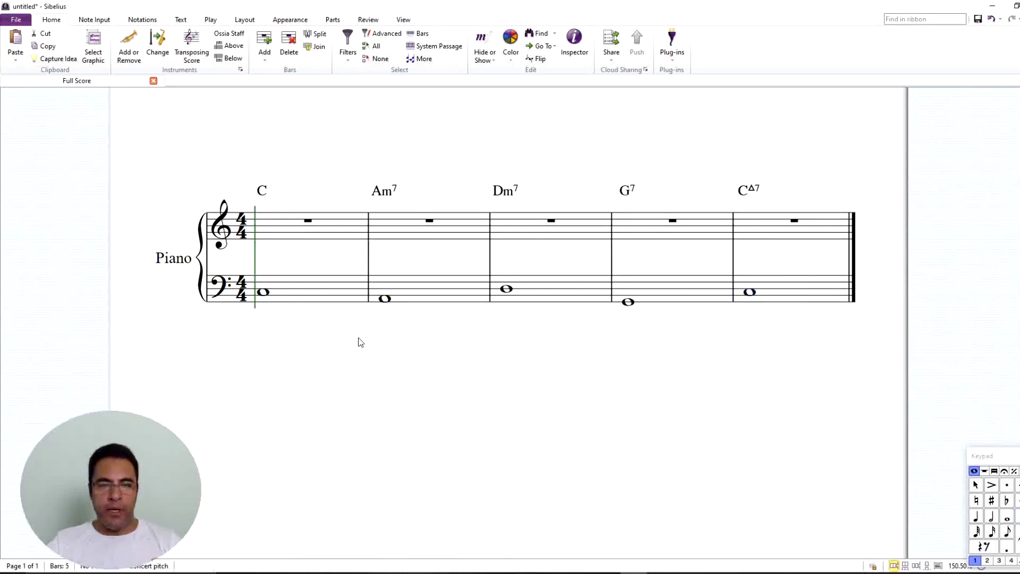
# Enter whole notes G4, G4, F4, F4 and E4 across the five bars of the piano's treble staff.
pyautogui.click(307, 223)
pyautogui.press('g')
pyautogui.press('g')
pyautogui.press('f')
pyautogui.press('f')
pyautogui.press('e')
pyautogui.press('Escape')
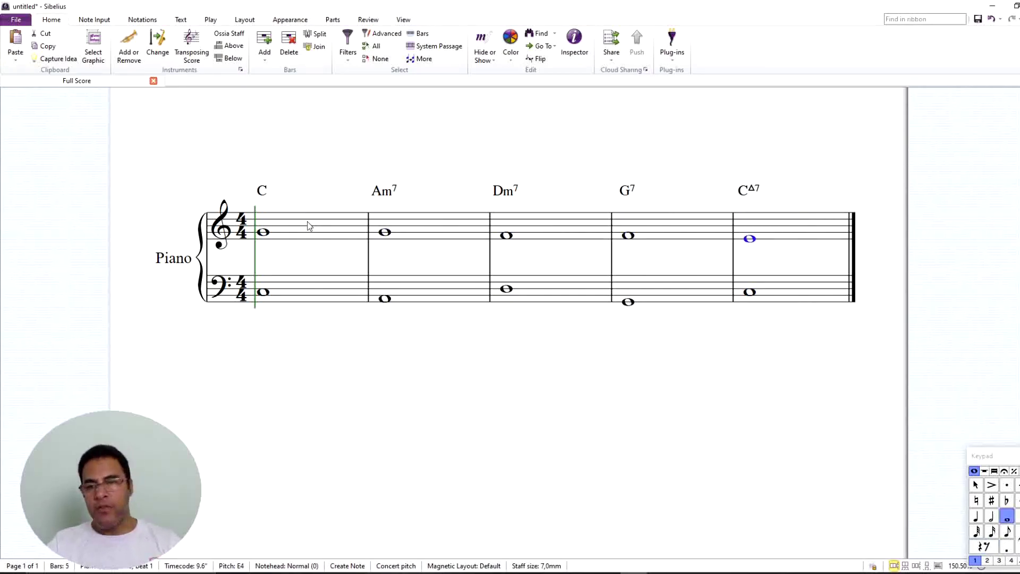
pyautogui.press('Escape')
# Add two chord notes below each treble whole note: E-C in bars 1 and 2, C-A in bar 3, D-B in bar 4, C-G in bar 5.
pyautogui.click(306, 226)
pyautogui.hotkey('shift', '3')
pyautogui.hotkey('shift', '3')
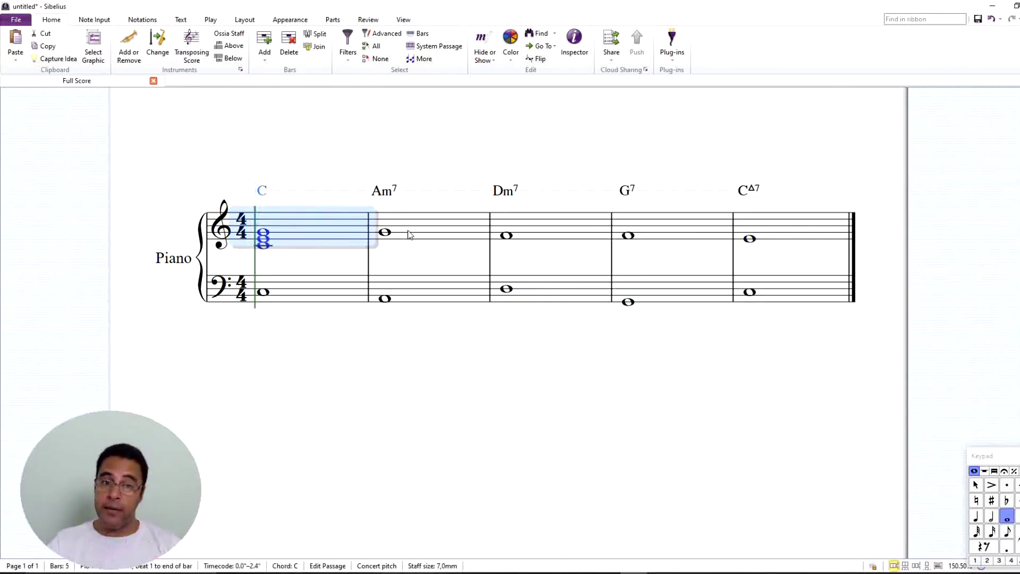
pyautogui.click(417, 232)
pyautogui.hotkey('shift', '3')
pyautogui.hotkey('shift', '3')
pyautogui.click(534, 234)
pyautogui.hotkey('shift', '3')
pyautogui.hotkey('shift', '3')
pyautogui.click(658, 238)
pyautogui.hotkey('shift', '3')
pyautogui.hotkey('shift', '3')
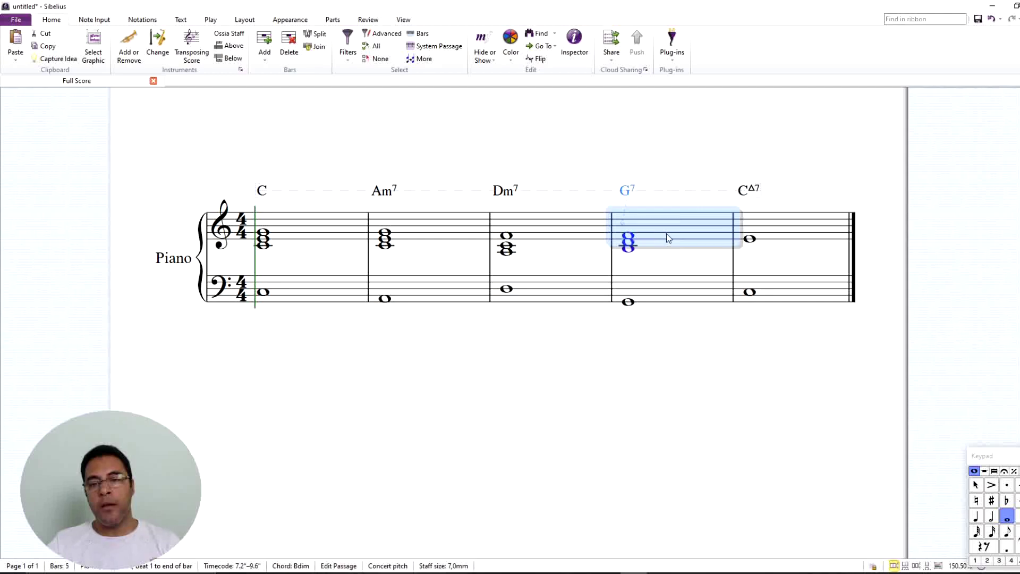
pyautogui.click(766, 237)
pyautogui.hotkey('shift', '3')
pyautogui.hotkey('shift', '3')
pyautogui.press('Escape')
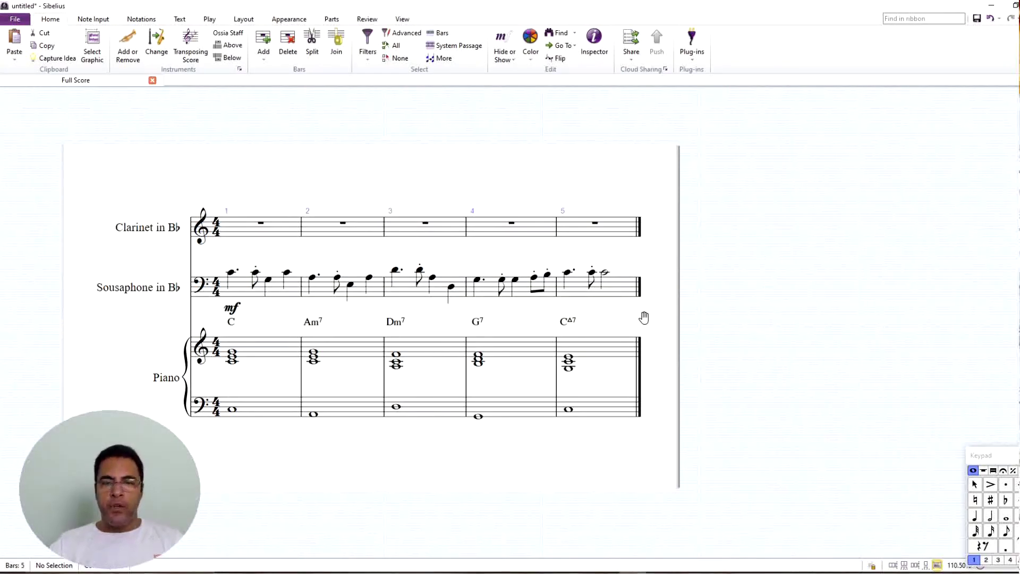
# Play back the sousaphone bass line together with the piano chords.
pyautogui.hscroll(-2, 635, 317)
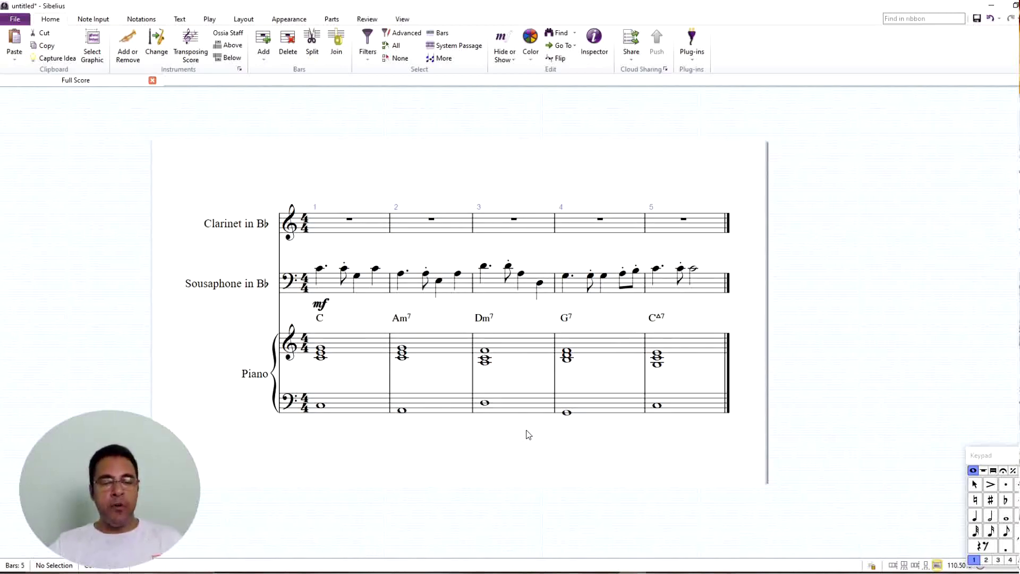
pyautogui.press('space')
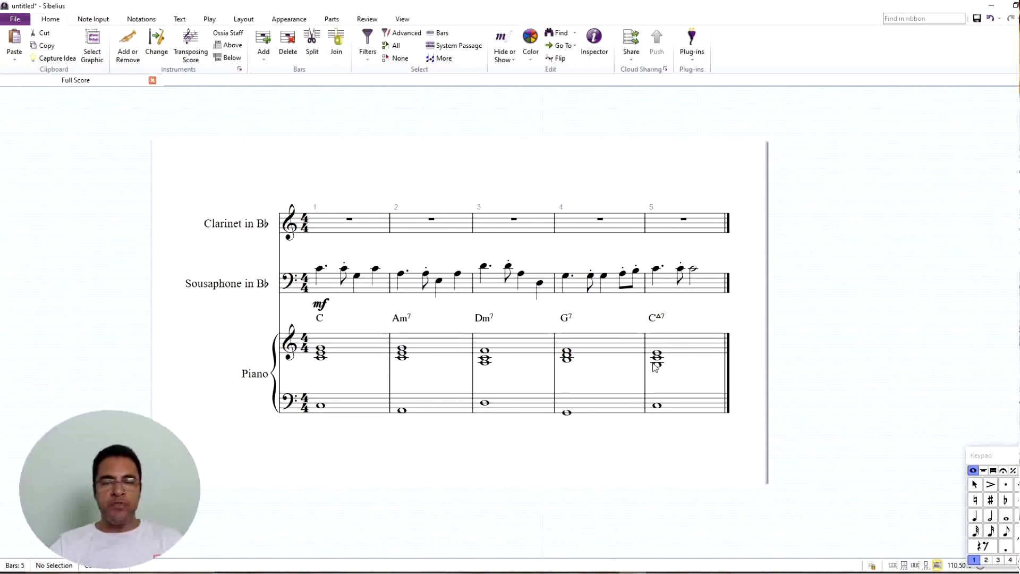
# Paste the copied slurred eighth-note arpeggio line into the clarinet staff from bar 1.
pyautogui.click(343, 228)
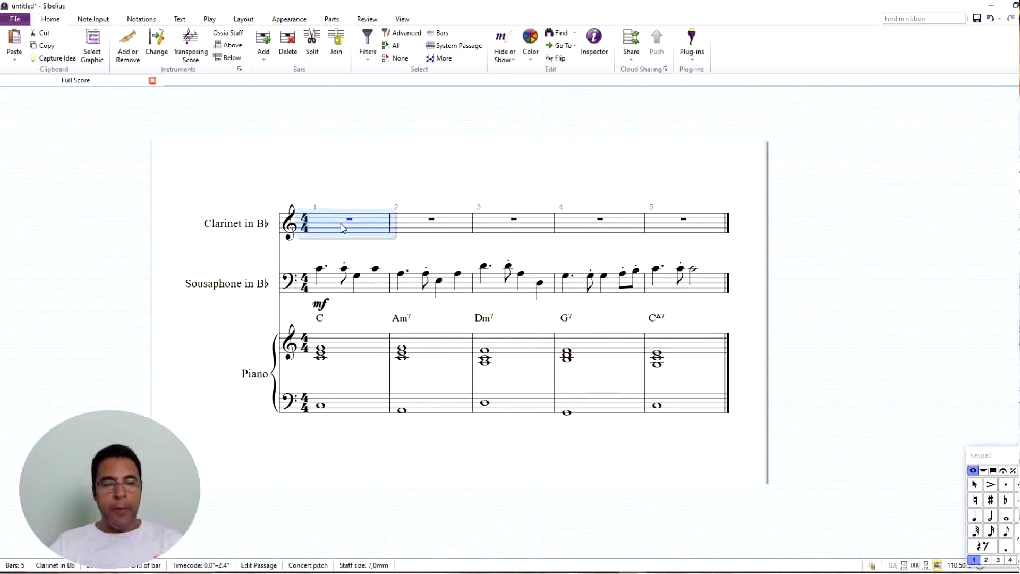
pyautogui.hotkey('ctrl', 'v')
pyautogui.press('Escape')
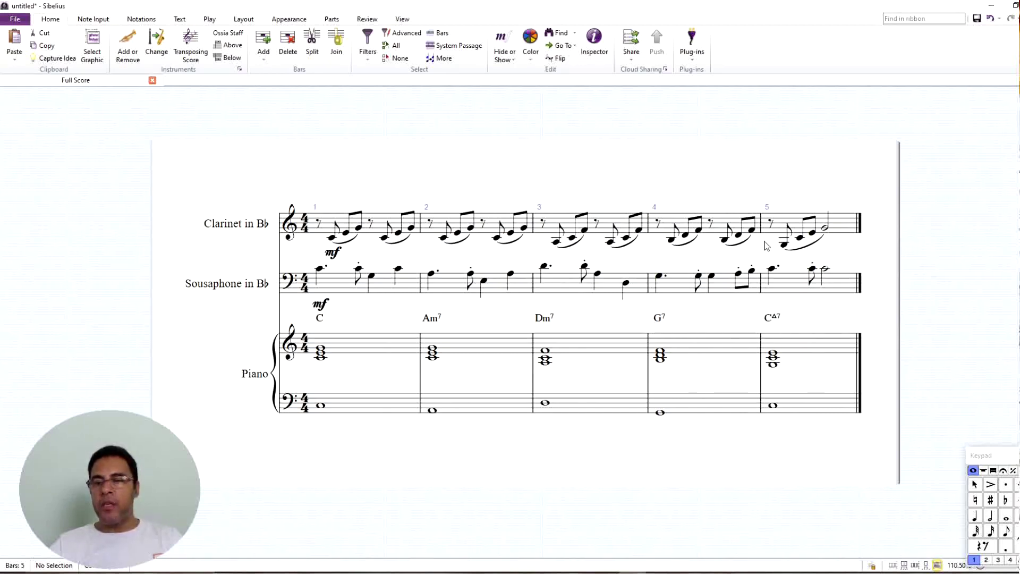
# Check the clarinet's closing half note in bar 5 and play back the score with the clarinet arpeggios.
pyautogui.click(829, 229)
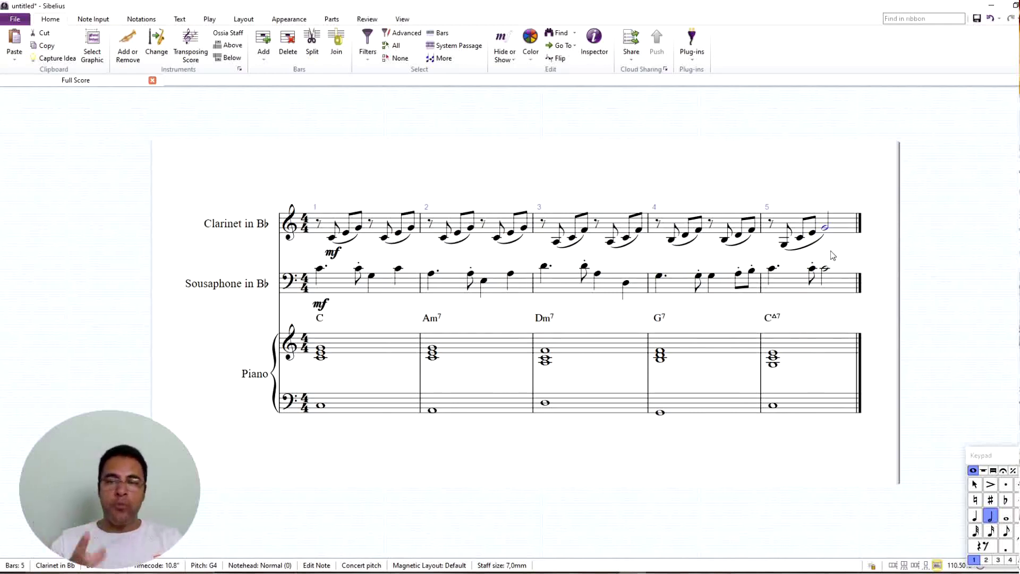
pyautogui.press('Escape')
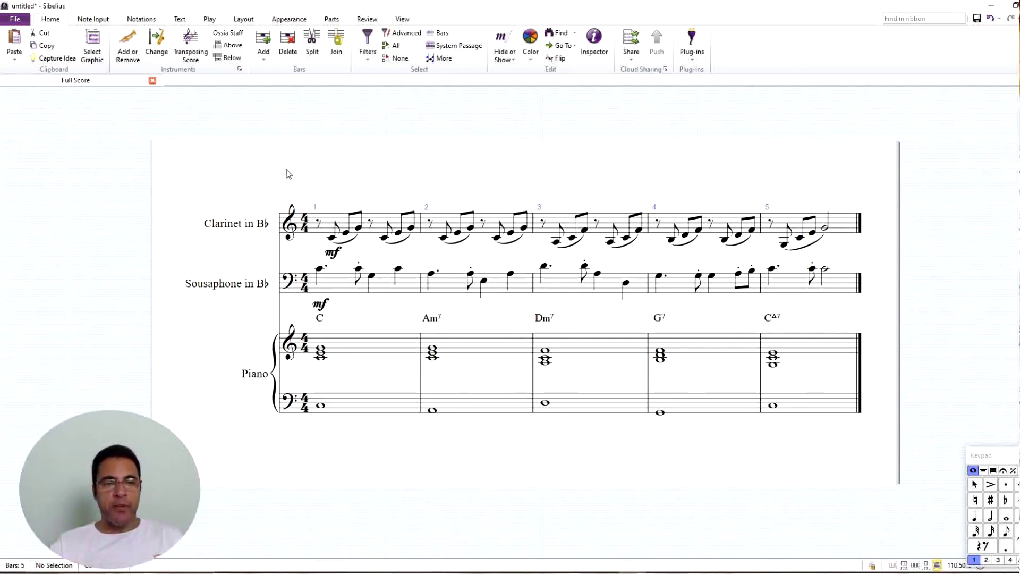
pyautogui.press('space')
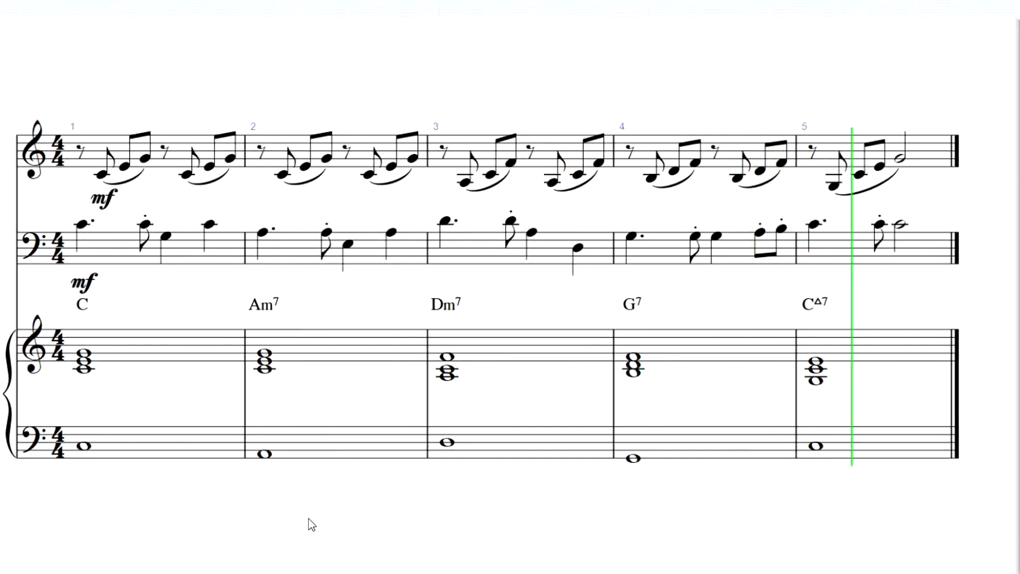
pyautogui.press('space')
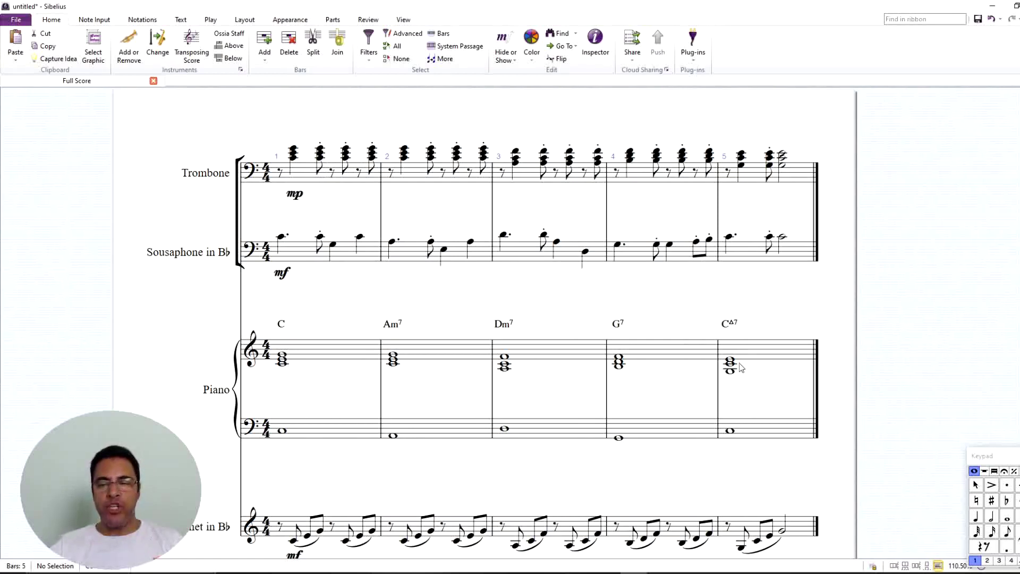
# Play back the score from the trombone's first bar to hear its off-beat chords.
pyautogui.click(308, 181)
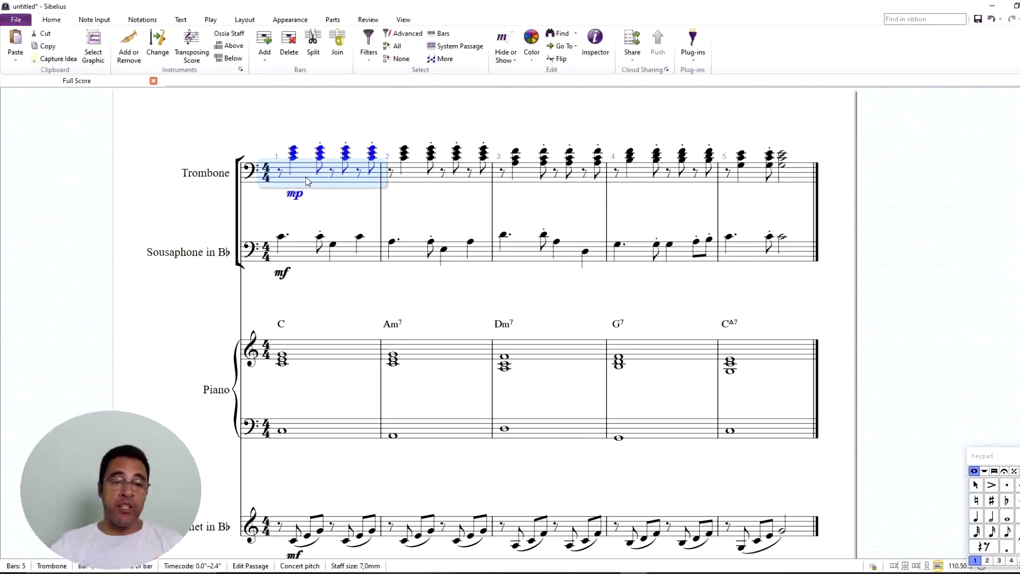
pyautogui.press('space')
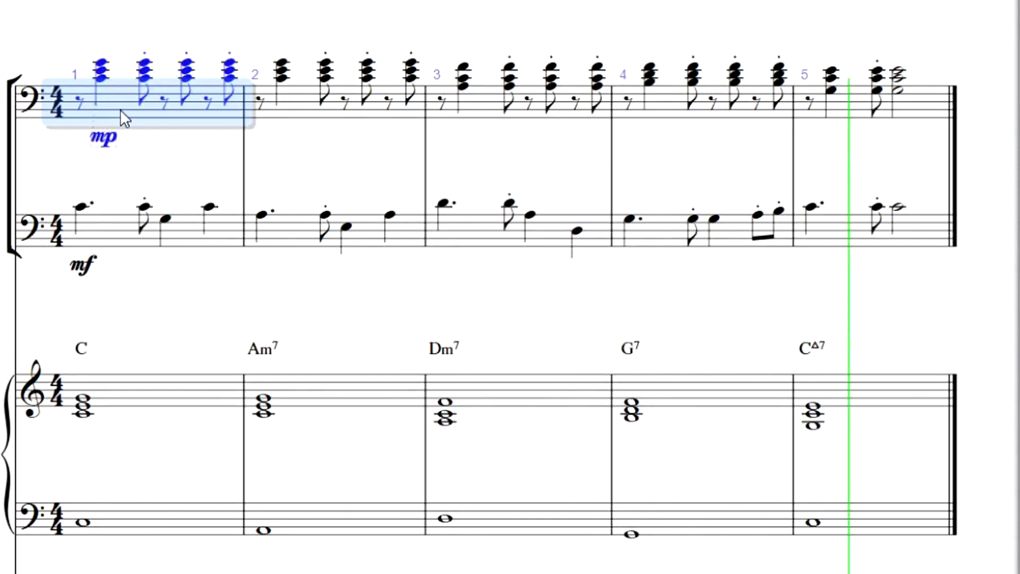
pyautogui.click(298, 175)
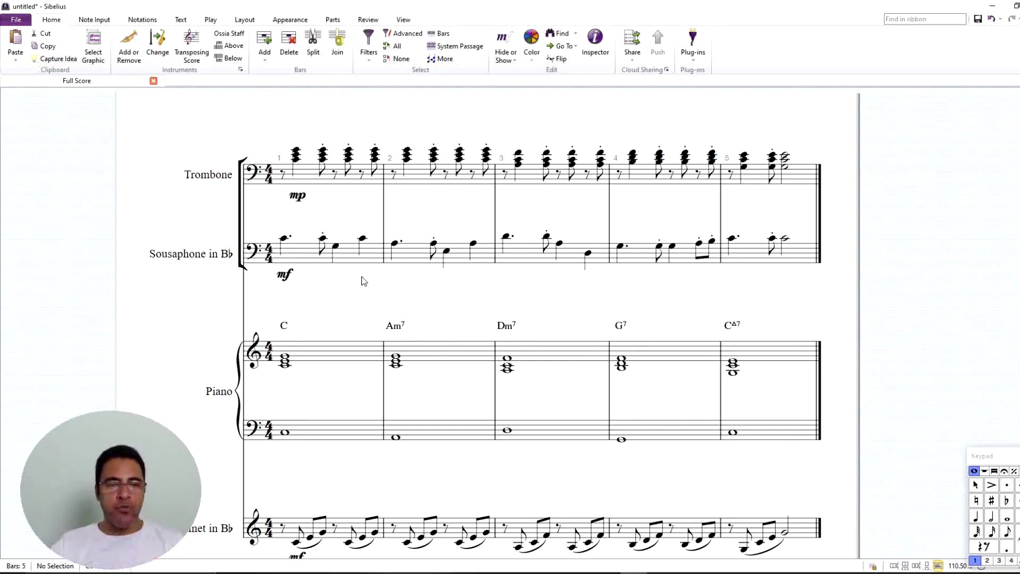
pyautogui.press('space')
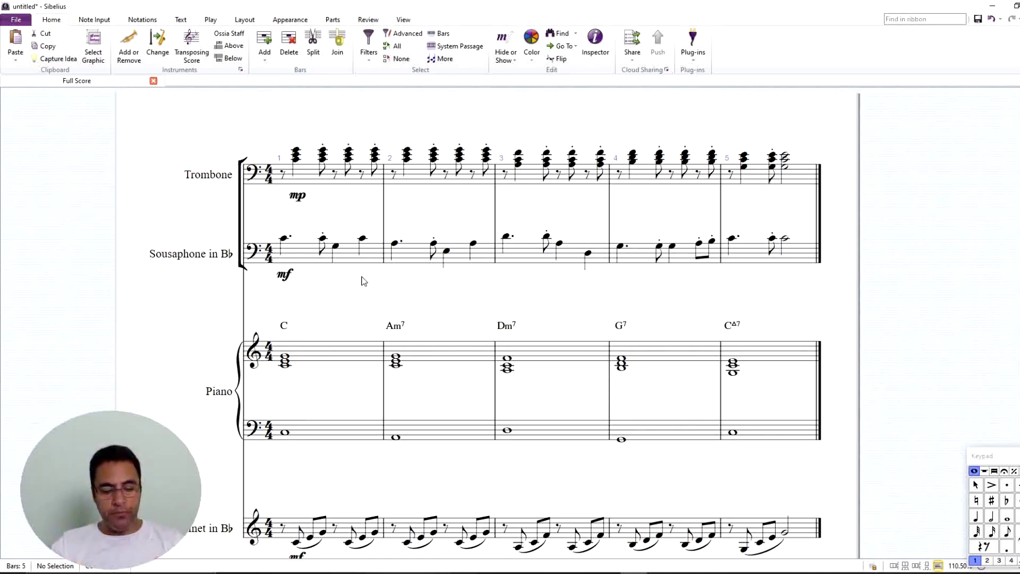
pyautogui.hotkey('ctrl', 'z')
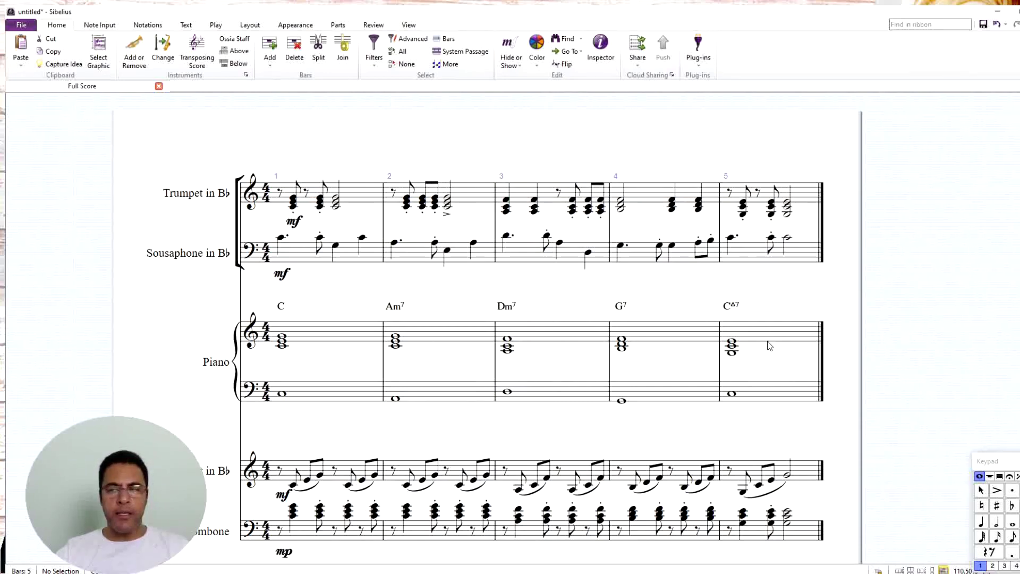
# Play back the score from the trumpet's first bar to hear its rhythmic chords against the sousaphone.
pyautogui.click(373, 200)
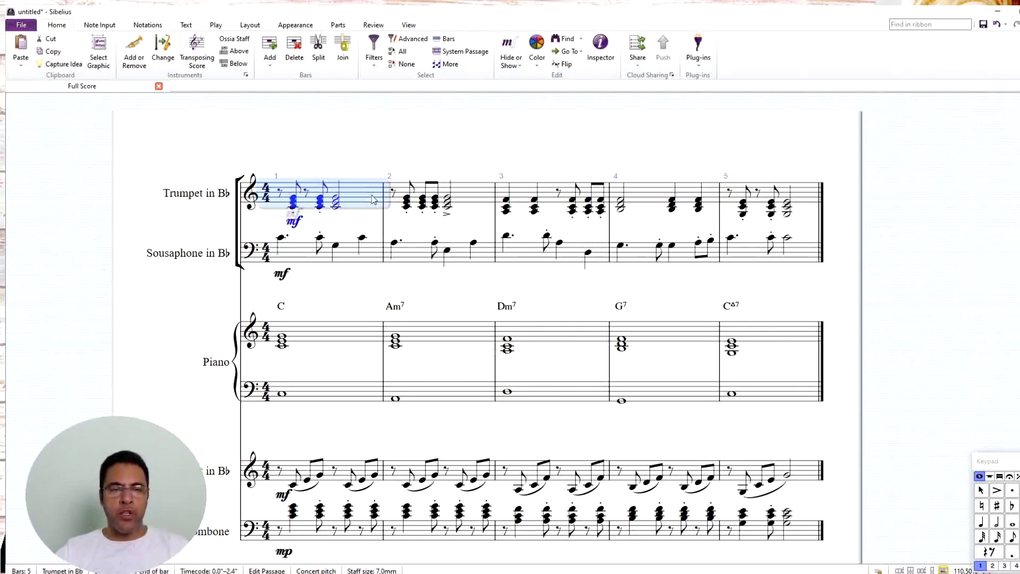
pyautogui.press('space')
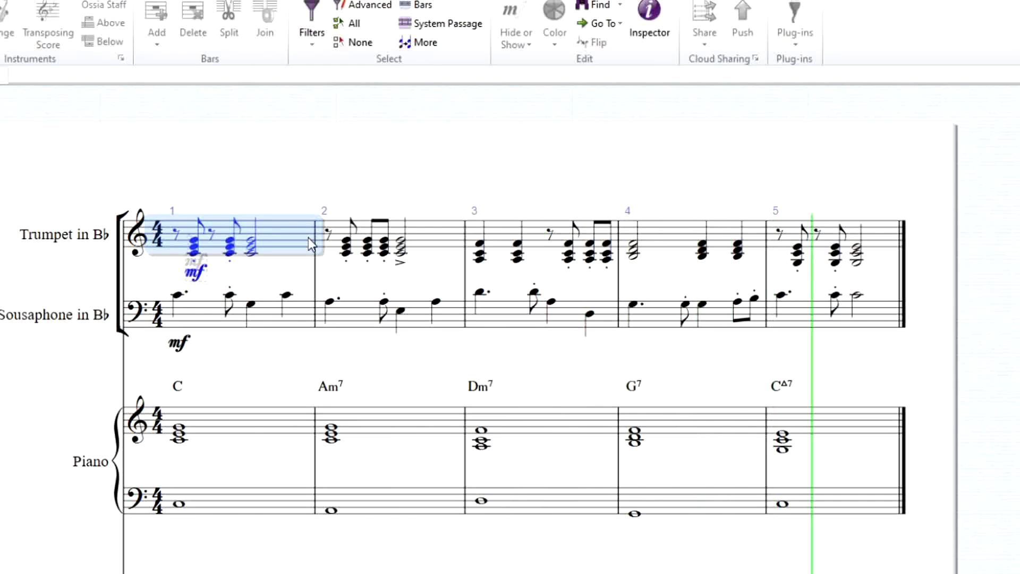
pyautogui.press('space')
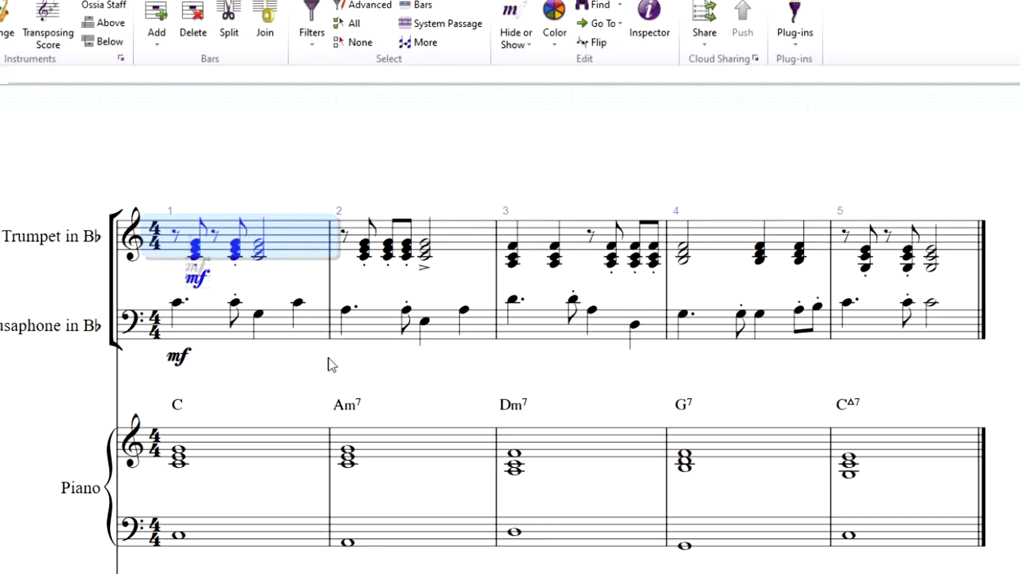
pyautogui.click(281, 384)
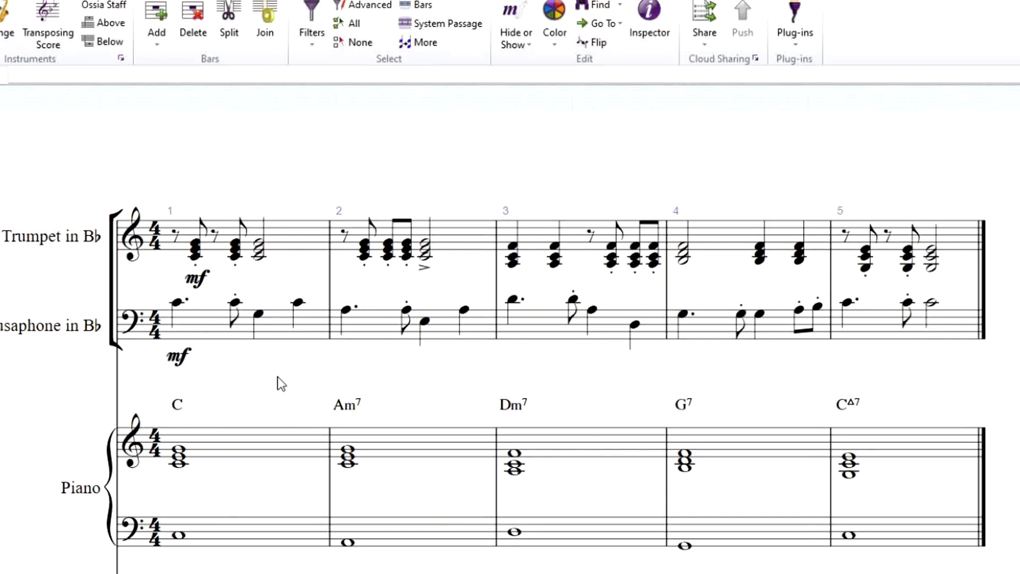
pyautogui.press('space')
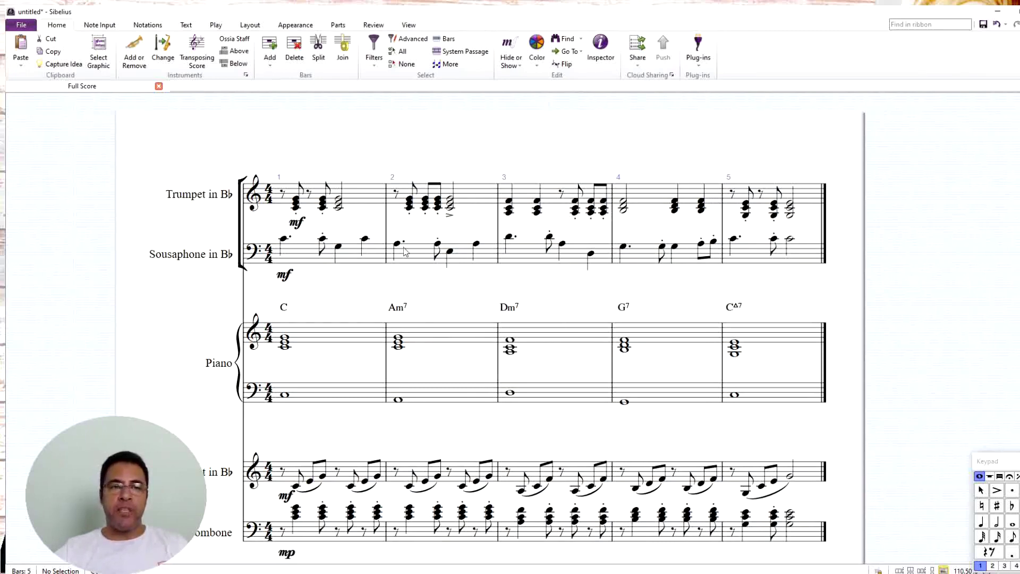
pyautogui.click(206, 61)
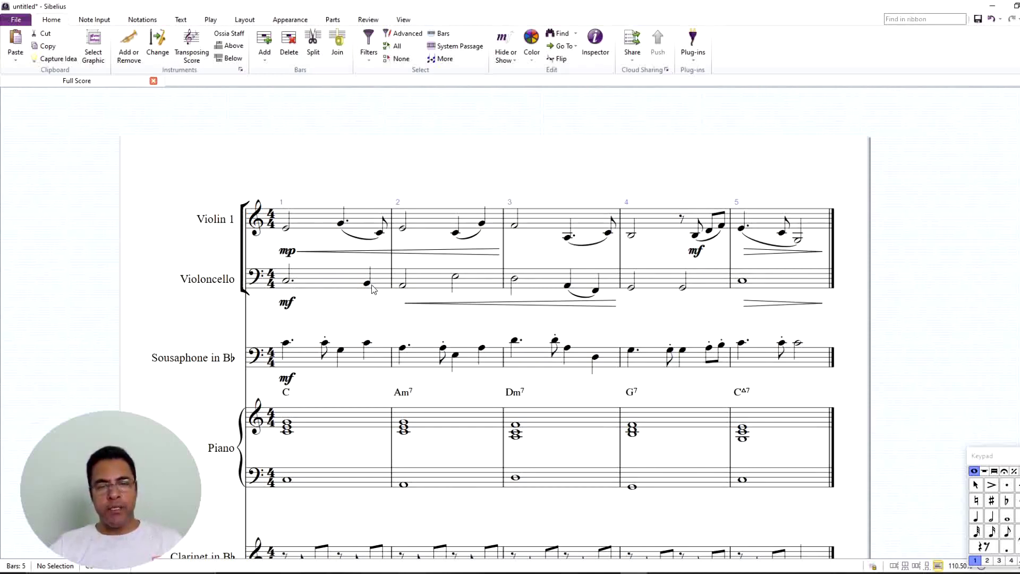
# Add a slur from the dotted half note to the quarter note in the cello's first bar.
pyautogui.click(355, 284)
pyautogui.press('s')
pyautogui.press('Escape')
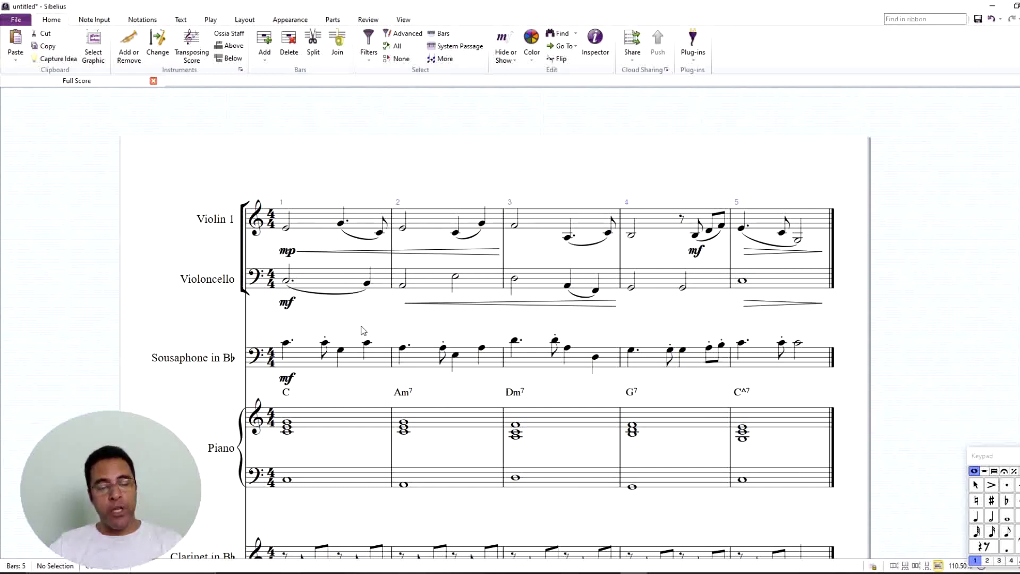
# Play back the string passage from the cello's first bar.
pyautogui.click(345, 291)
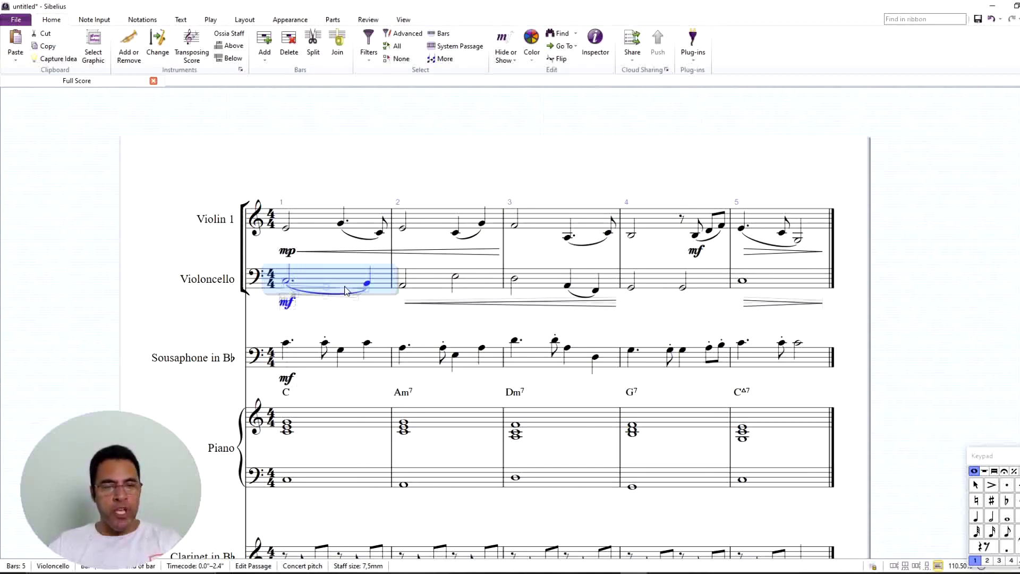
pyautogui.press('space')
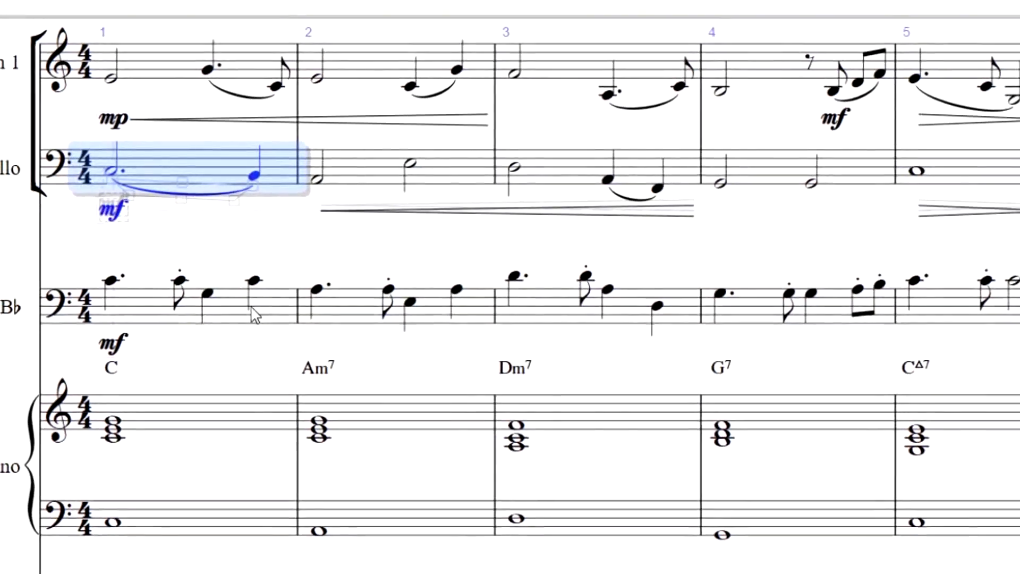
pyautogui.press('Escape')
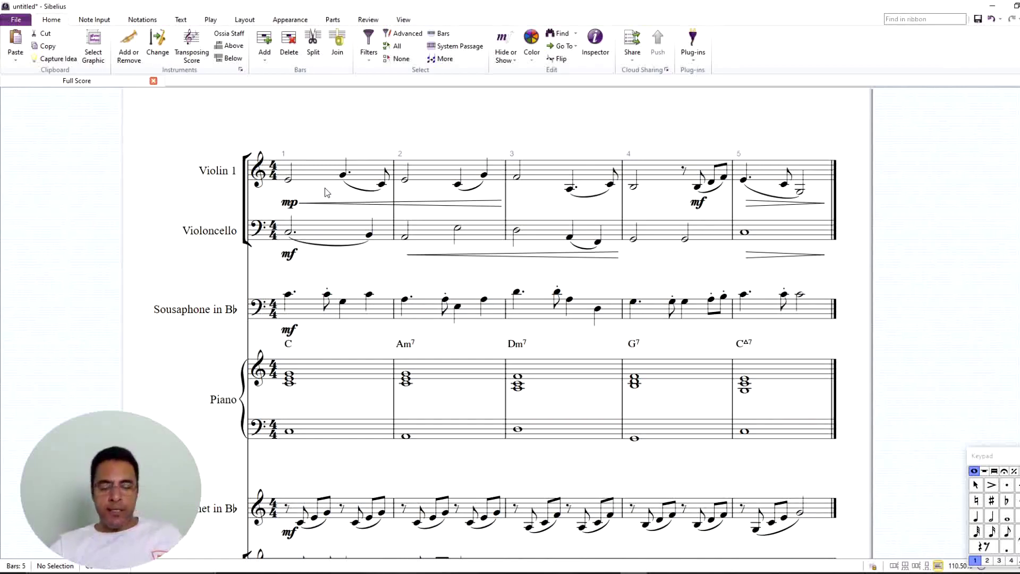
# Play back the score again and review all parts from the violin down to the trombone staff.
pyautogui.press('space')
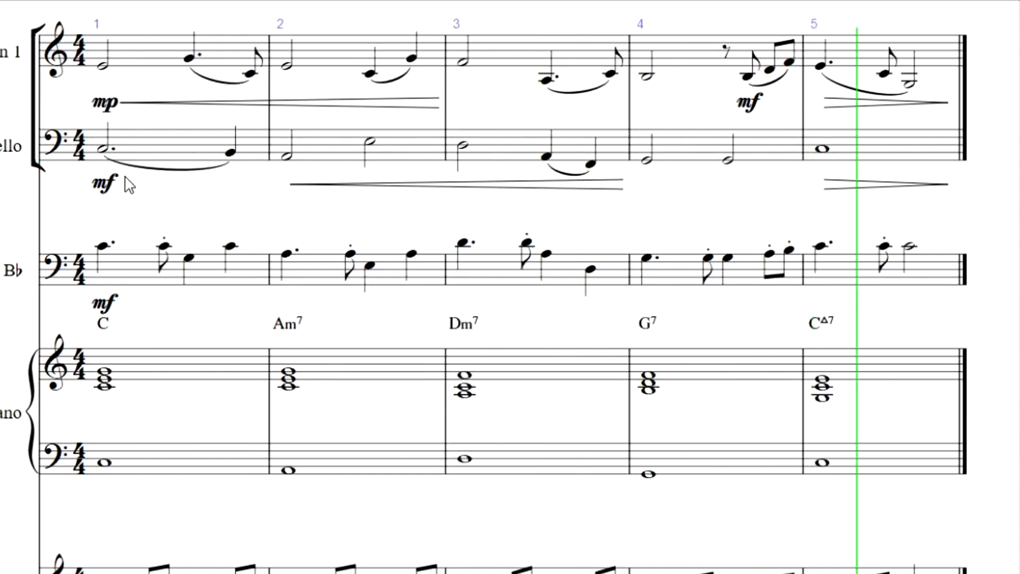
pyautogui.press('space')
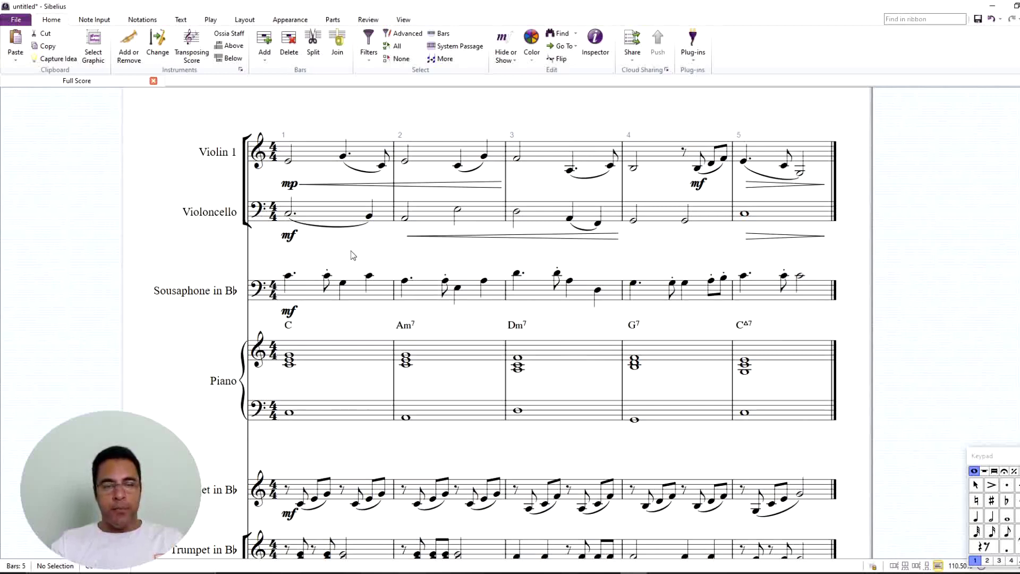
pyautogui.scroll(-3, 326, 402)
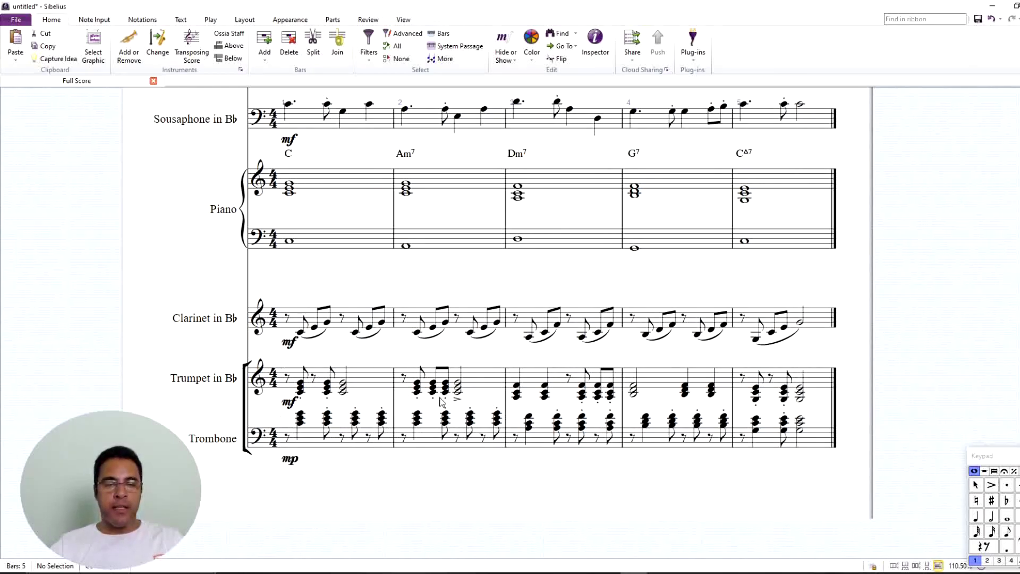
pyautogui.scroll(3, 403, 326)
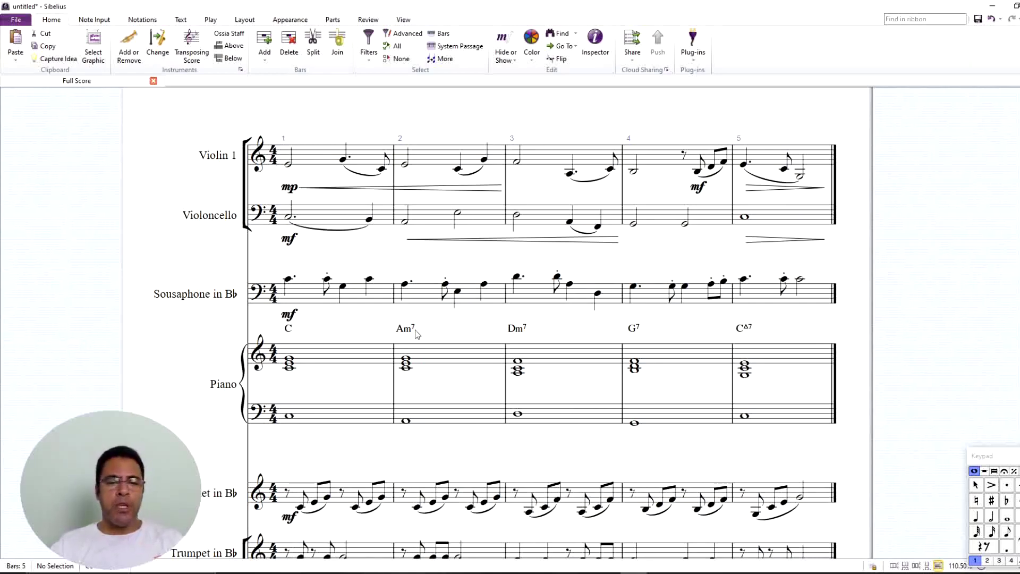
pyautogui.scroll(-3, 415, 342)
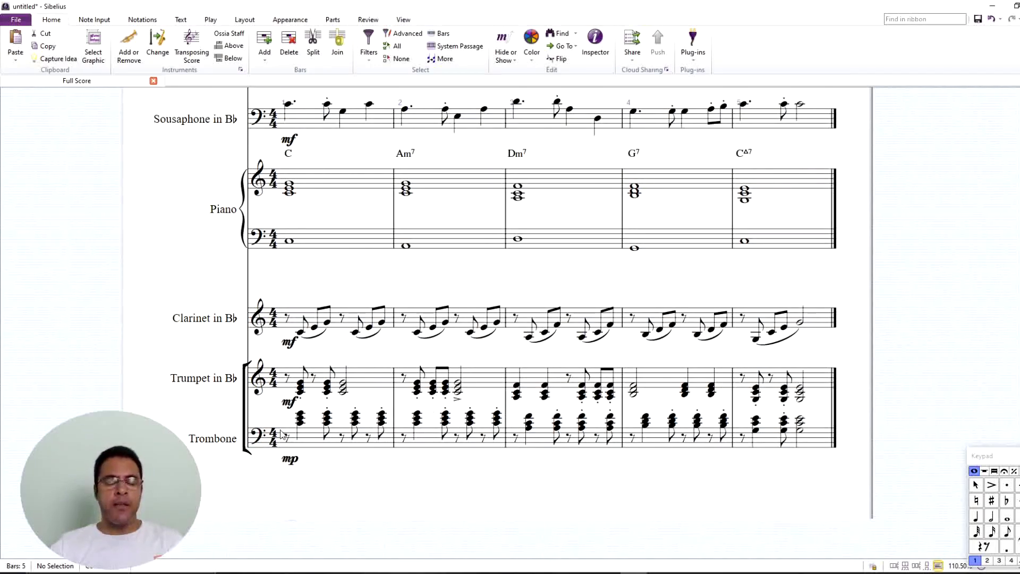
pyautogui.scroll(4, 501, 424)
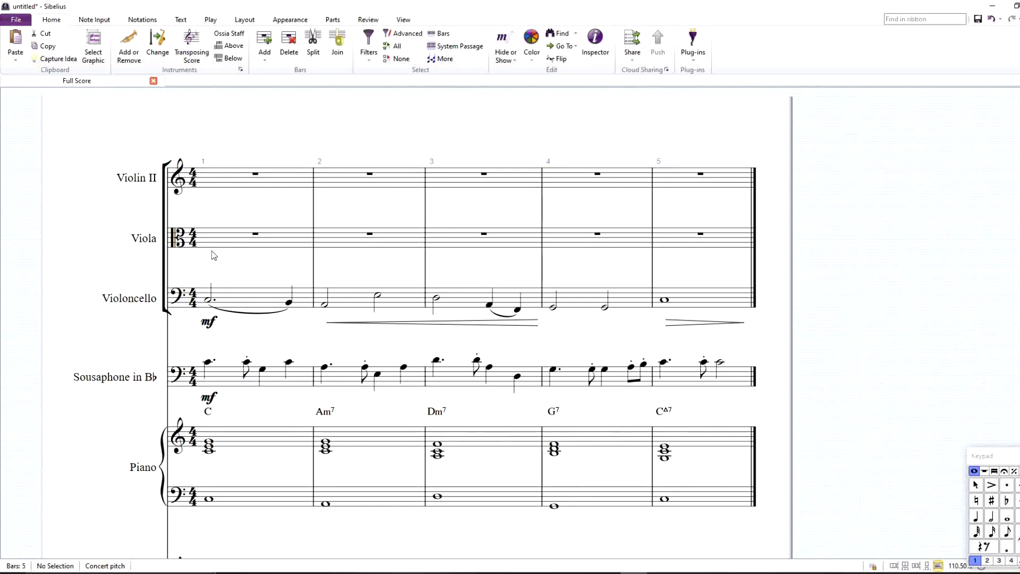
# Fill Violin II's first bar with alternating E and C eighth notes, slurred in two groups of four.
pyautogui.click(256, 175)
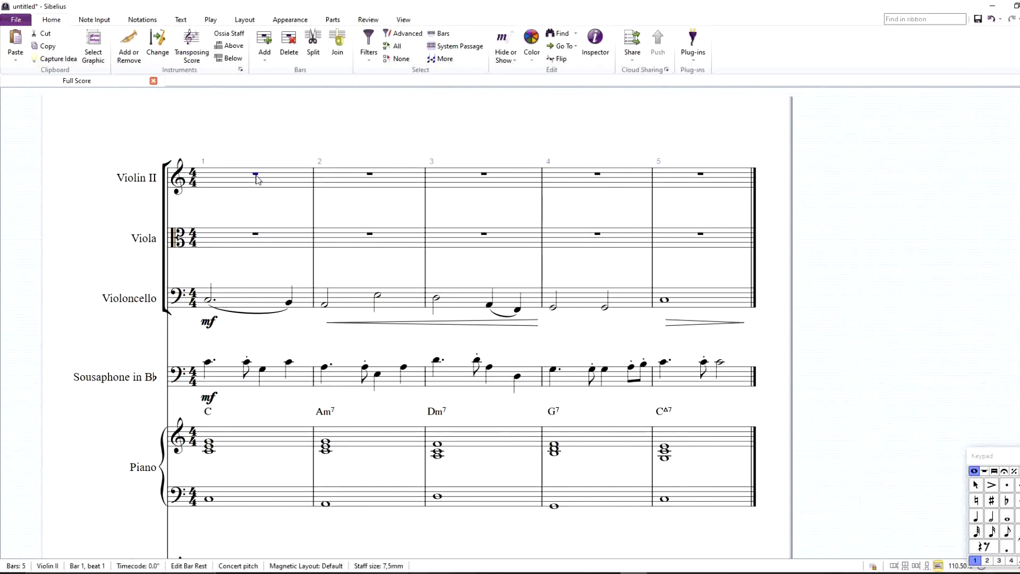
pyautogui.press('3')
pyautogui.press('e')
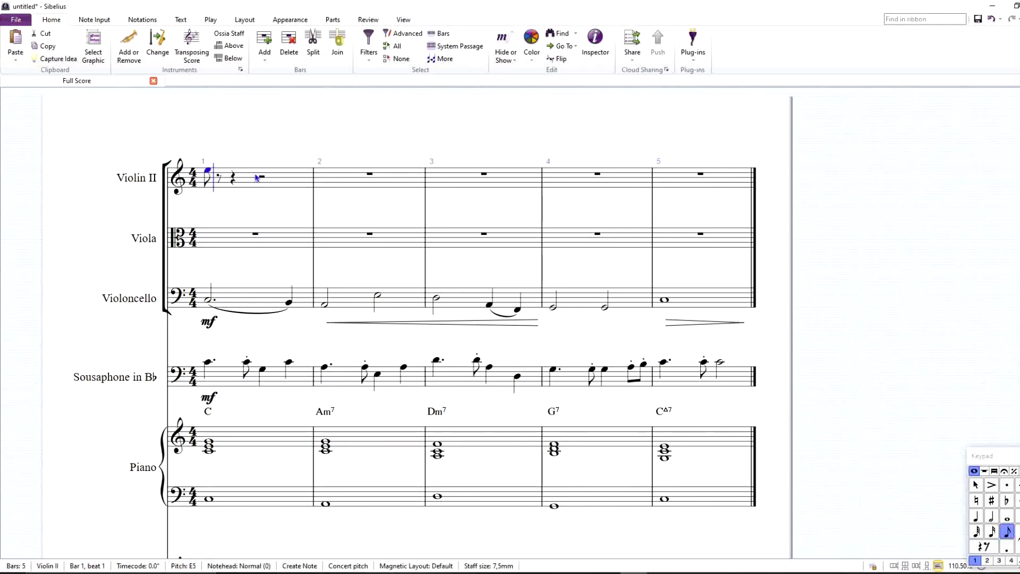
pyautogui.hotkey('ctrl', 'Down')
pyautogui.press('s')
pyautogui.press('c')
pyautogui.press('e')
pyautogui.press('c')
pyautogui.press('e')
pyautogui.press('c')
pyautogui.press('e')
pyautogui.press('c')
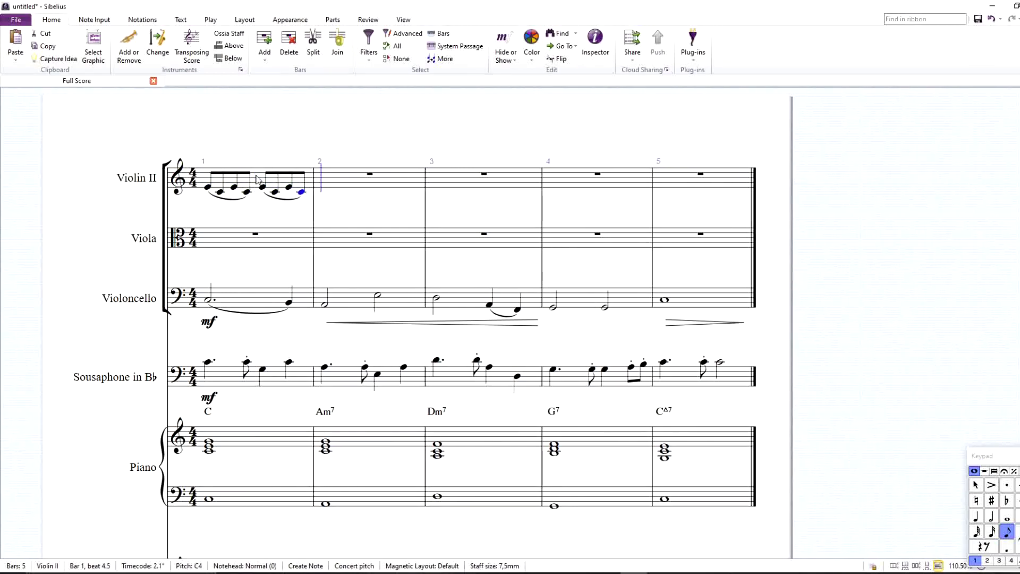
pyautogui.press('Escape')
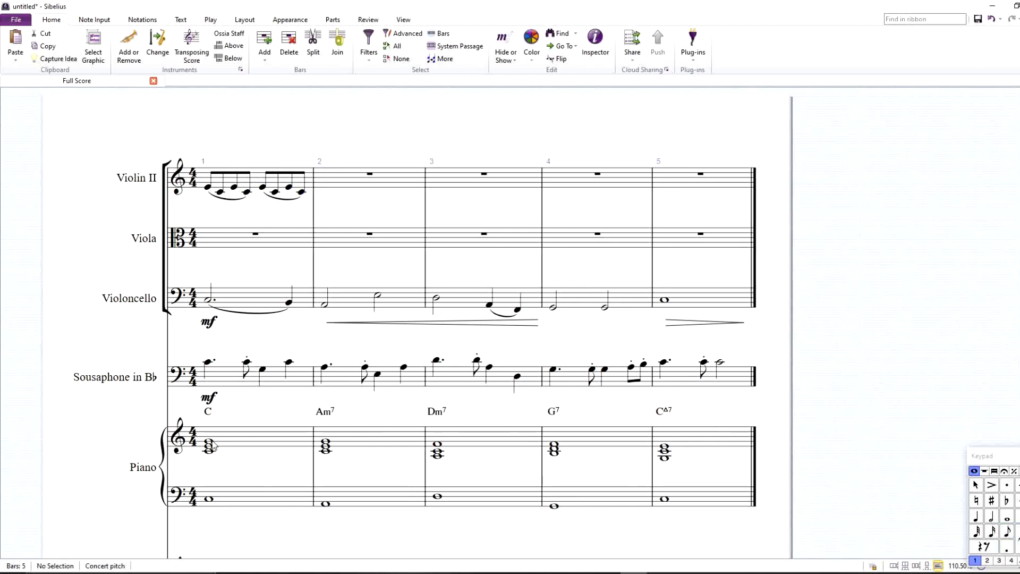
# Move the slurred eighth-note passage from Violin II's first bar to the viola's first bar.
pyautogui.click(256, 183)
pyautogui.hotkey('ctrl', 'x')
pyautogui.click(263, 242)
pyautogui.hotkey('ctrl', 'v')
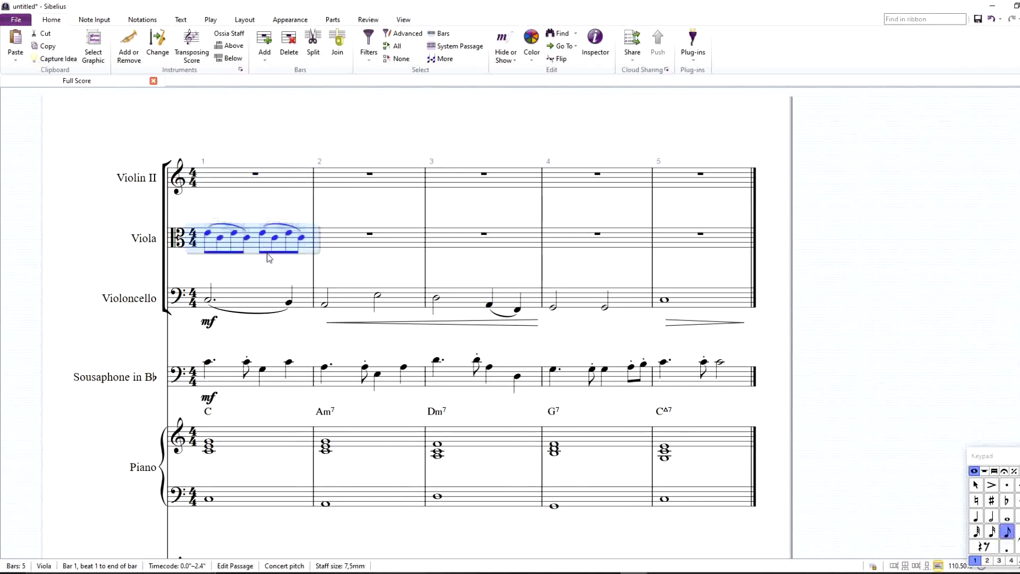
pyautogui.press('Escape')
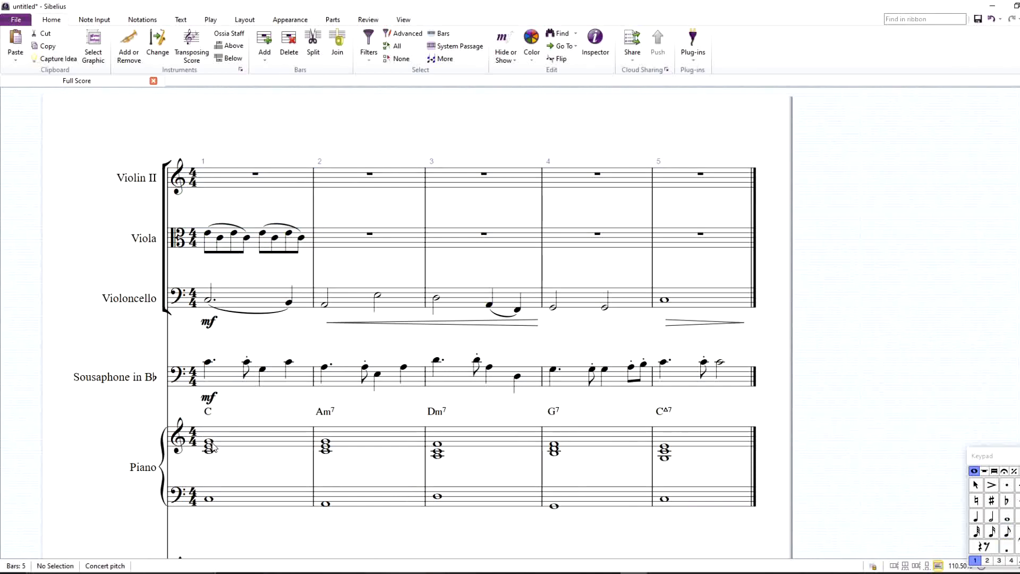
# Enter four G quarter notes in Violin II's first bar.
pyautogui.click(257, 174)
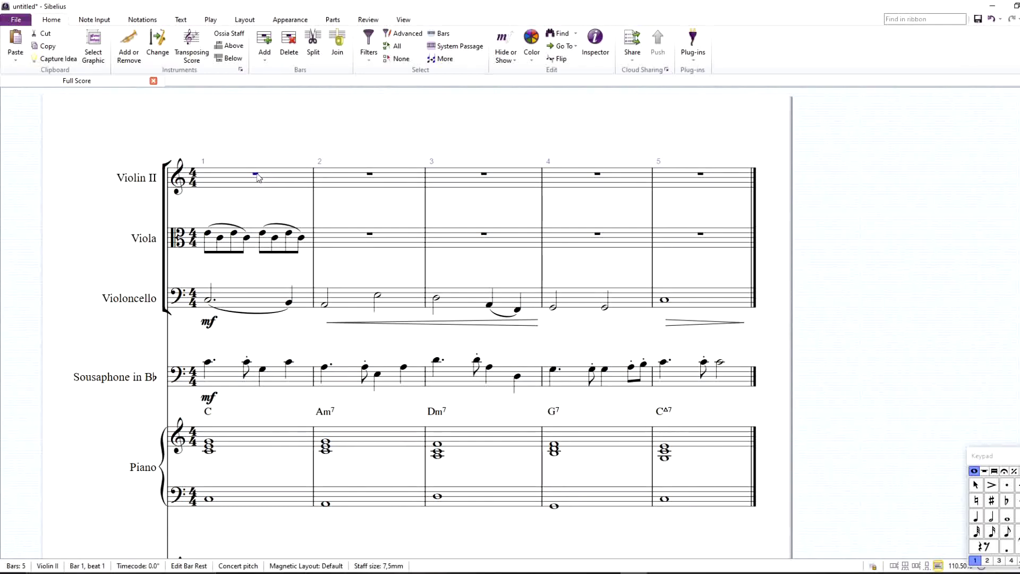
pyautogui.press('g')
pyautogui.press('g')
pyautogui.press('g')
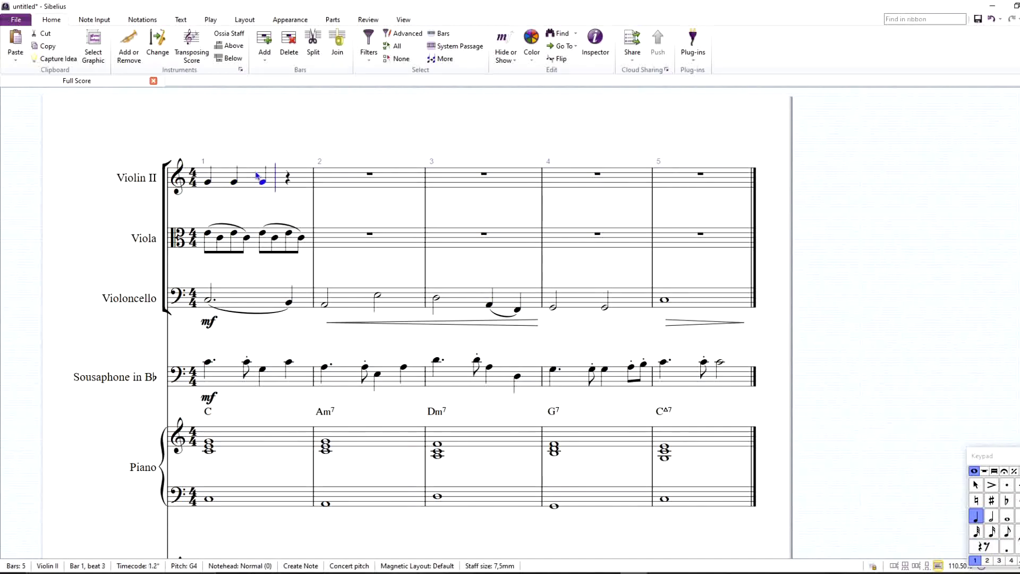
pyautogui.press('g')
pyautogui.press('Escape')
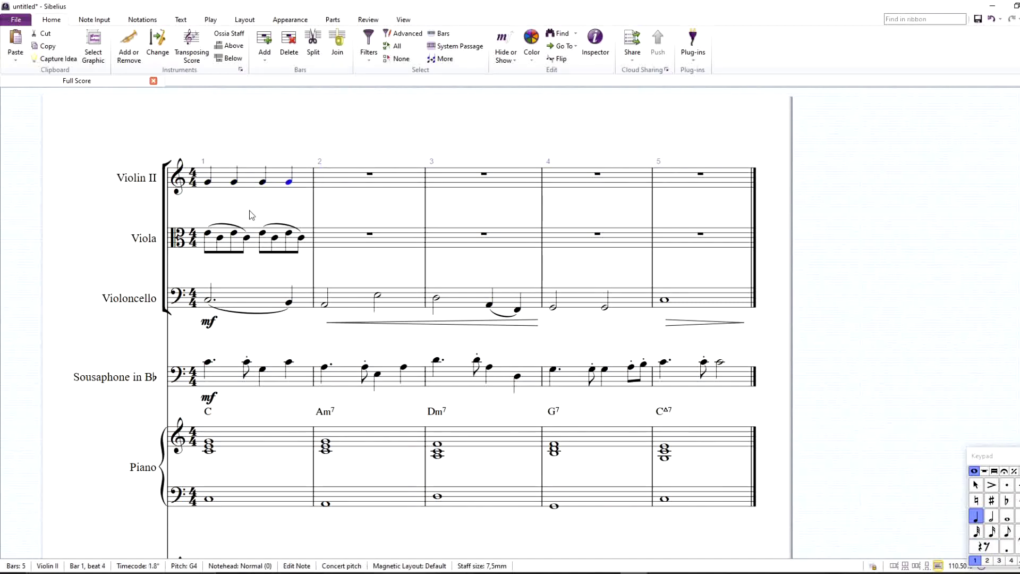
pyautogui.press('Escape')
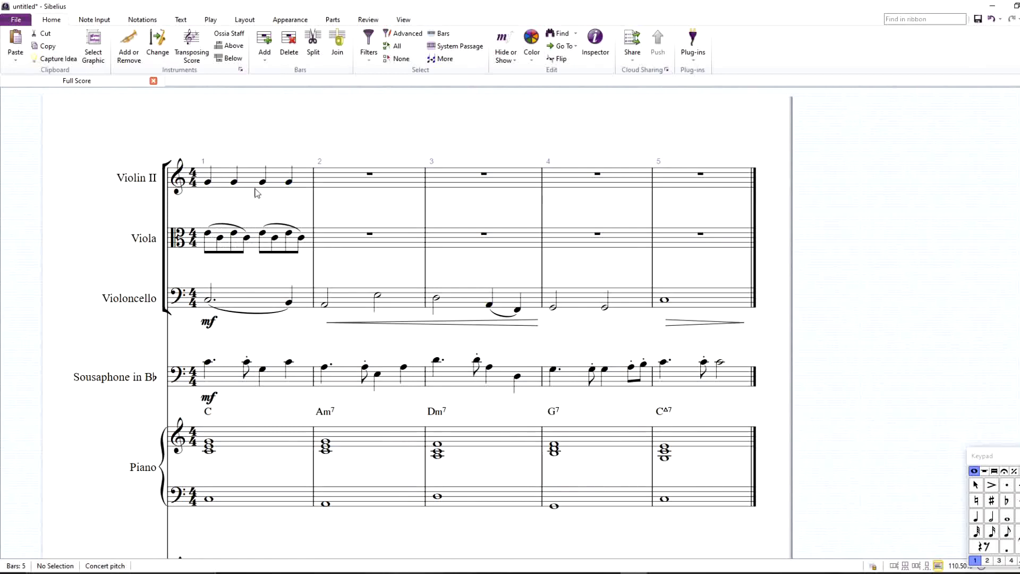
# Add an mf dynamic to the first bar of both Violin II and viola.
pyautogui.click(227, 185)
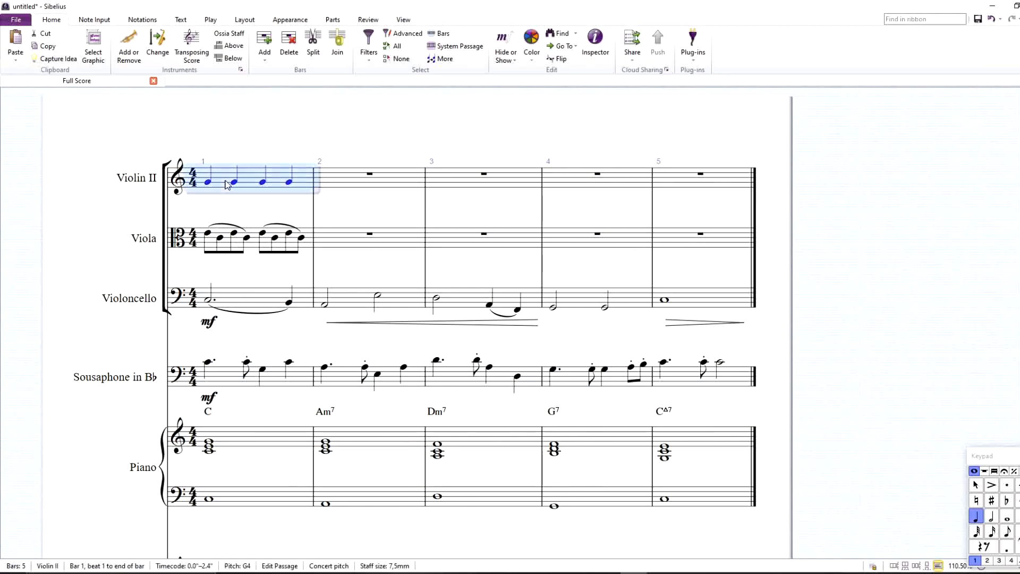
pyautogui.keyDown('shift'); pyautogui.click(227, 249); pyautogui.keyUp('shift')
pyautogui.hotkey('ctrl', 'v')
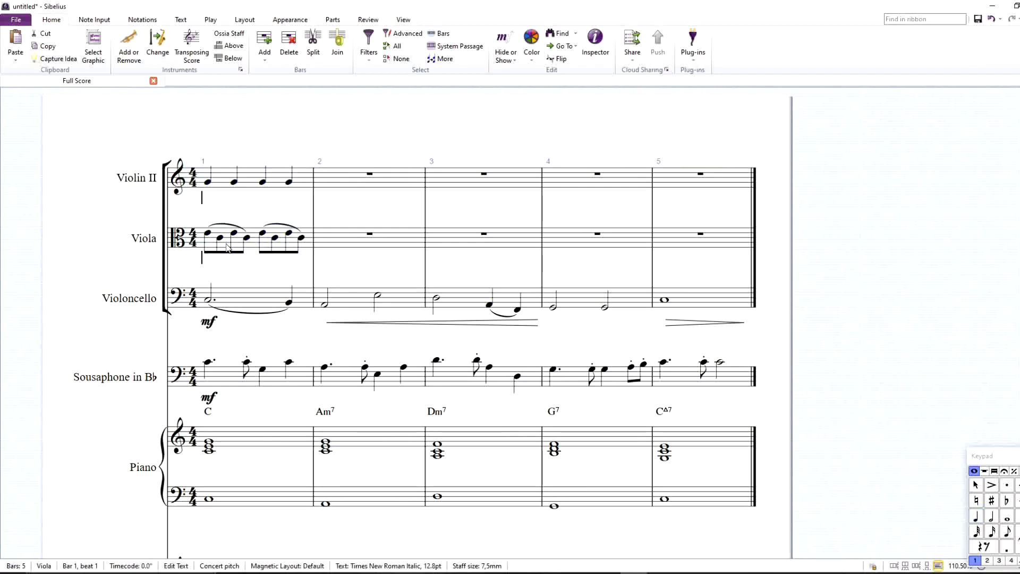
pyautogui.click(262, 202)
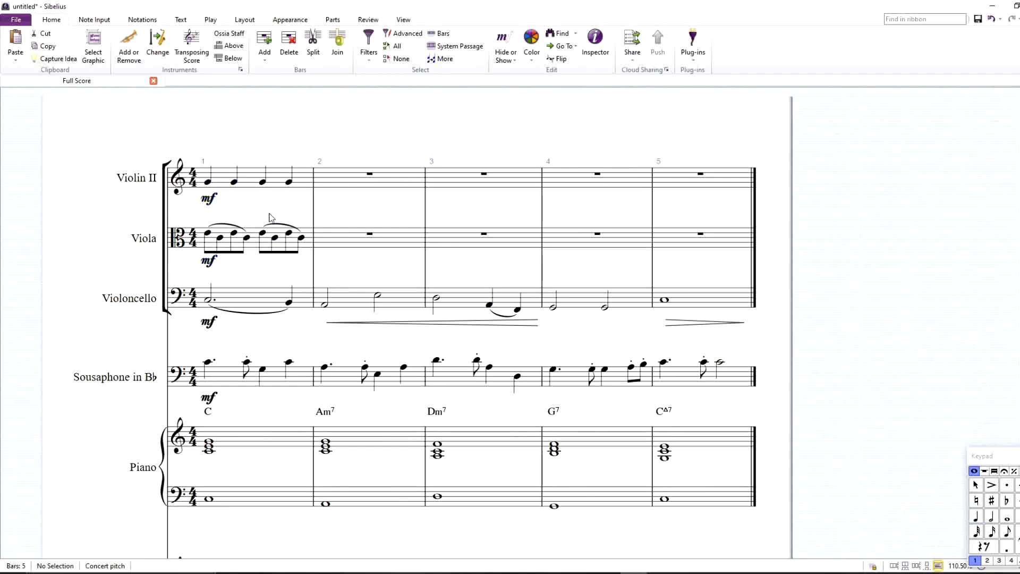
pyautogui.click(253, 183)
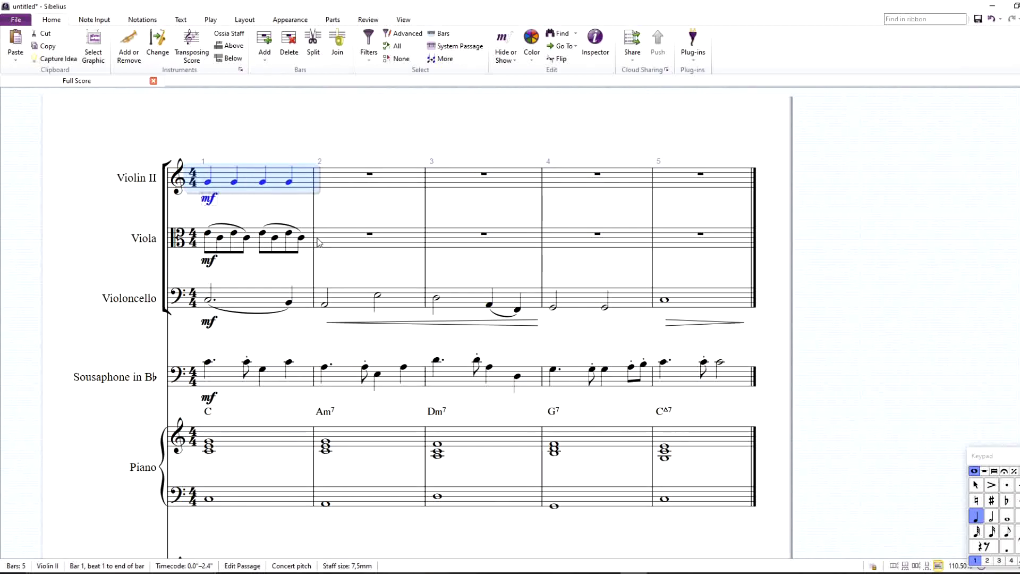
pyautogui.click(341, 201)
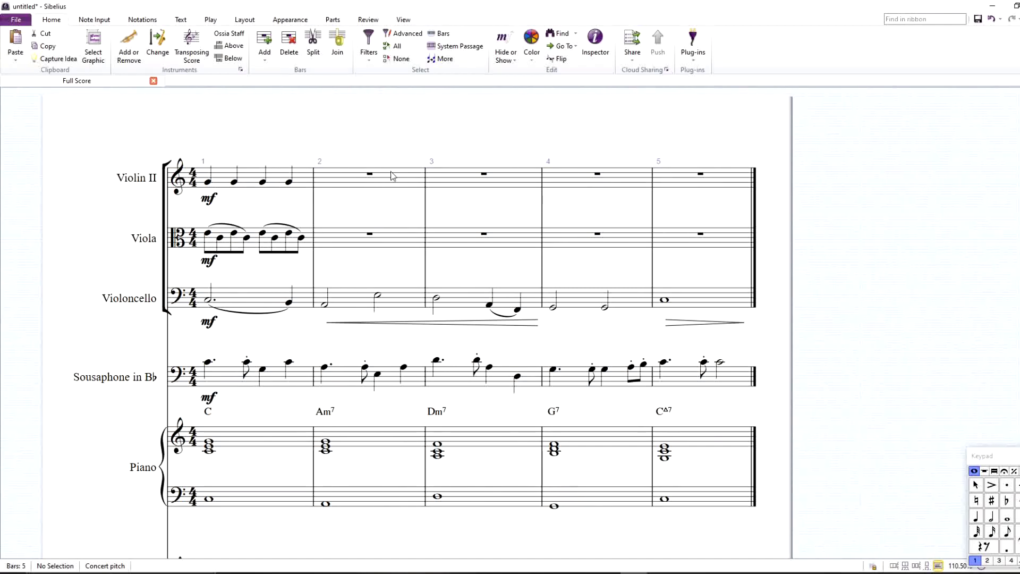
# Fill Violin II's second bar with alternating G and E eighth notes, slurred in two groups of four.
pyautogui.click(371, 176)
pyautogui.press('3')
pyautogui.press('g')
pyautogui.press('s')
pyautogui.press('e')
pyautogui.press('g')
pyautogui.press('e')
pyautogui.press('g')
pyautogui.press('s')
pyautogui.press('e')
pyautogui.press('g')
pyautogui.press('e')
pyautogui.press('Escape')
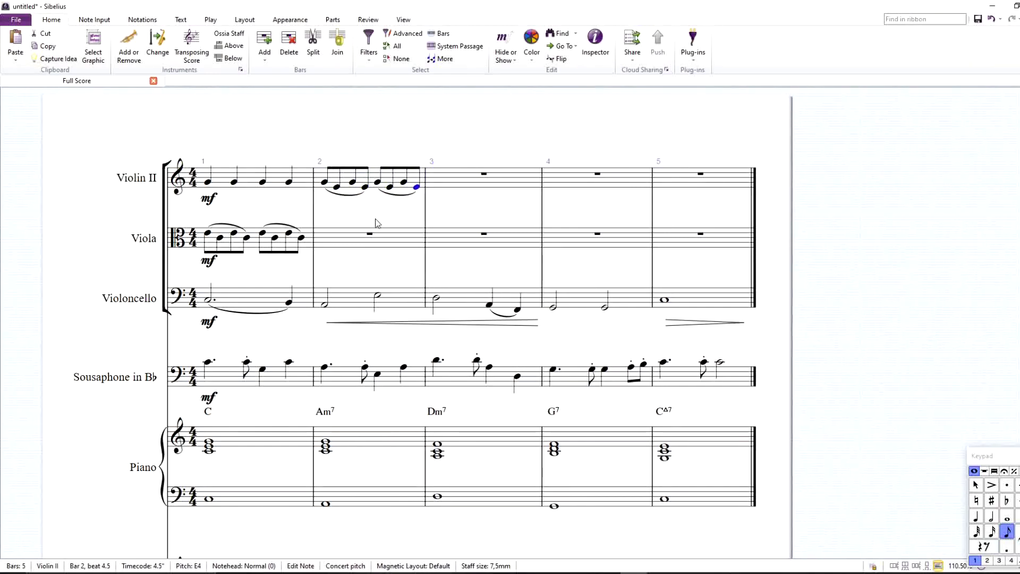
# Enter four C quarter notes in the viola's second bar.
pyautogui.click(371, 234)
pyautogui.press('4')
pyautogui.press('c')
pyautogui.press('c')
pyautogui.press('c')
pyautogui.press('c')
pyautogui.press('Escape')
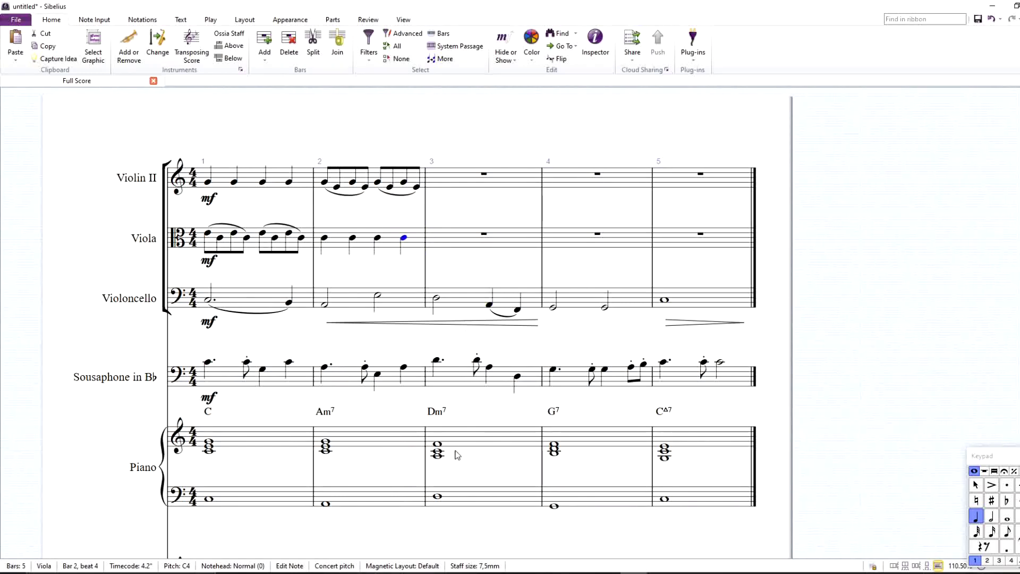
# Enter alternating C and A eighth notes with slurs in the viola's third bar.
pyautogui.click(484, 235)
pyautogui.press('3')
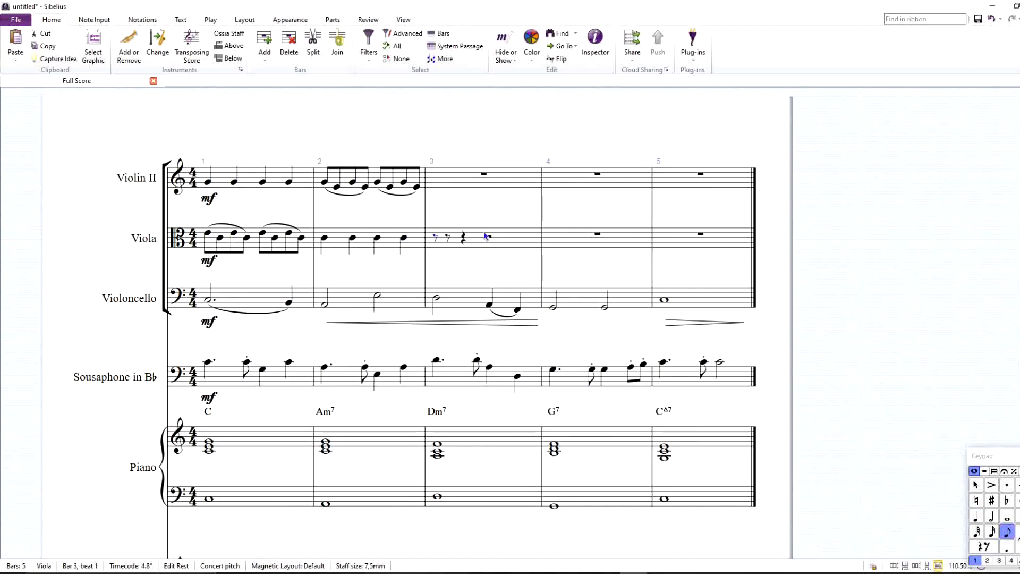
pyautogui.press('c')
pyautogui.press('s')
pyautogui.press('a')
pyautogui.press('c')
pyautogui.press('a')
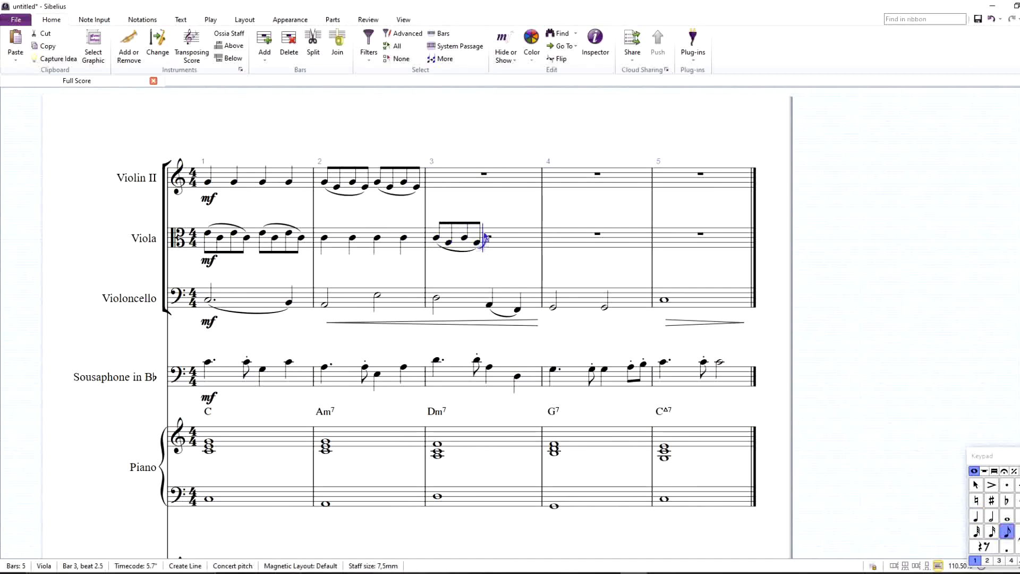
pyautogui.press('c')
pyautogui.press('s')
pyautogui.press('a')
pyautogui.press('c')
pyautogui.press('a')
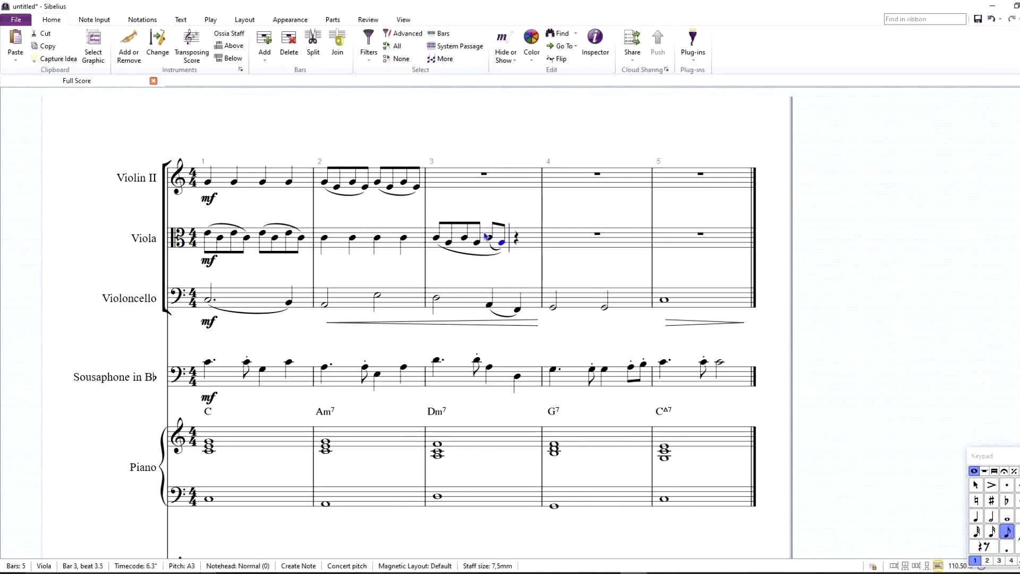
# Correct the slurs in the viola's third bar so each four-note group has its own slur.
pyautogui.press('Escape')
pyautogui.click(506, 253)
pyautogui.click(496, 256)
pyautogui.press('Delete')
pyautogui.press('s')
pyautogui.click(495, 264)
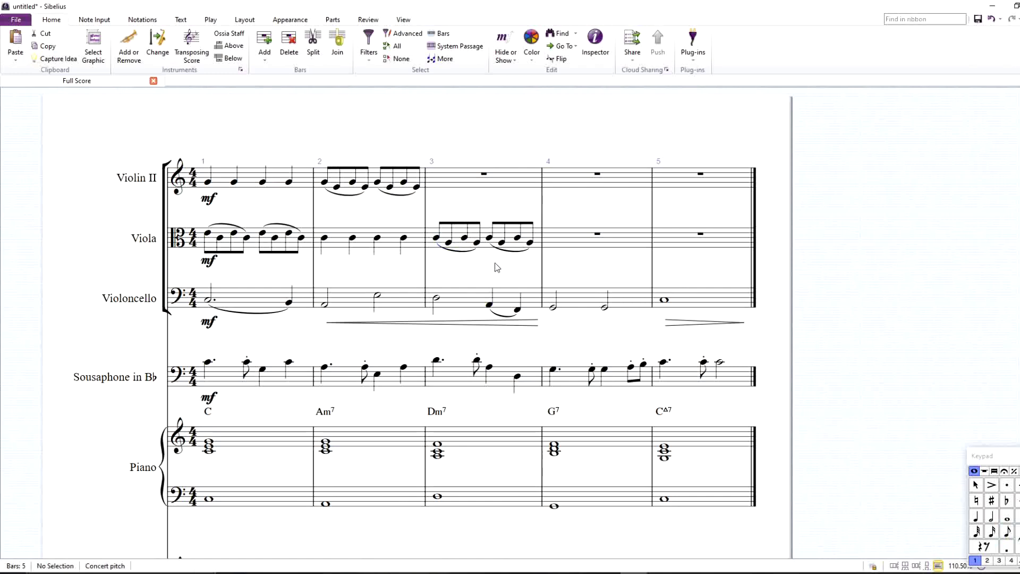
# Enter four F quarter notes in Violin II's third bar.
pyautogui.click(486, 174)
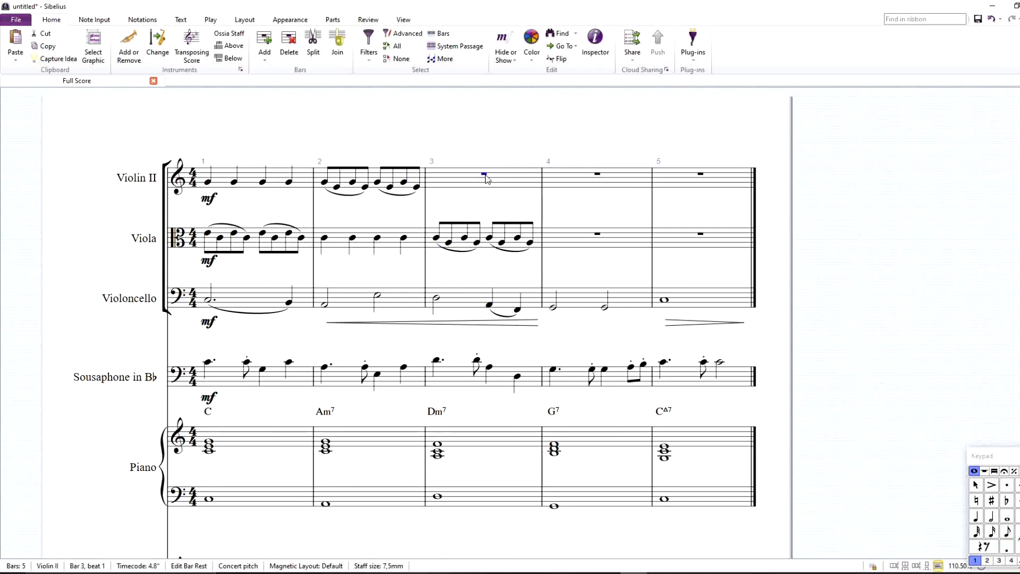
pyautogui.press('4')
pyautogui.press('f')
pyautogui.press('f')
pyautogui.press('f')
pyautogui.press('f')
pyautogui.press('Escape')
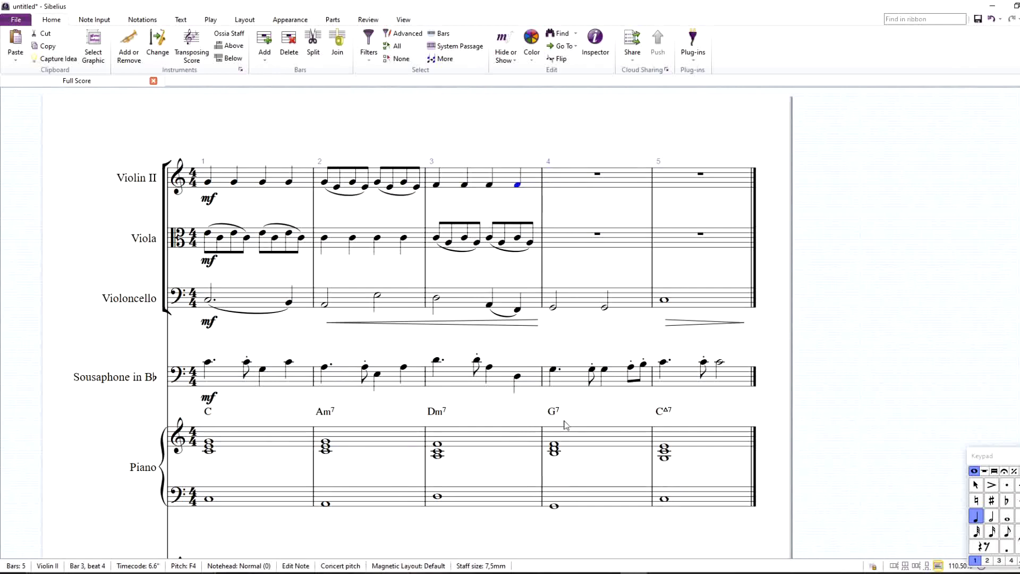
# Copy Violin II's third bar to the viola's fourth bar and lower the quarter notes to B.
pyautogui.click(508, 180)
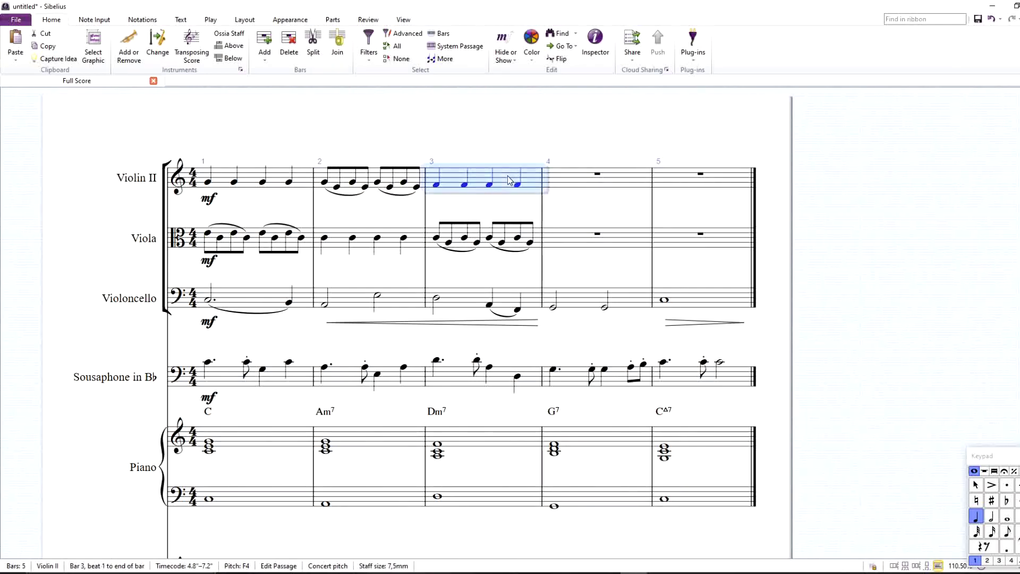
pyautogui.keyDown('alt'); pyautogui.click(578, 249); pyautogui.keyUp('alt')
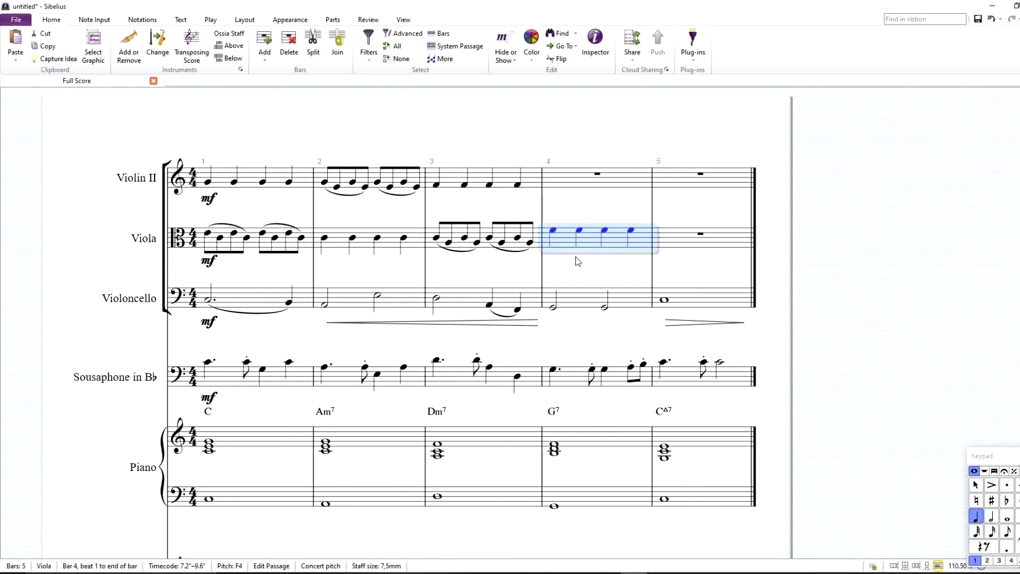
pyautogui.press('Down')
pyautogui.press('Down')
pyautogui.press('Down')
pyautogui.press('Down')
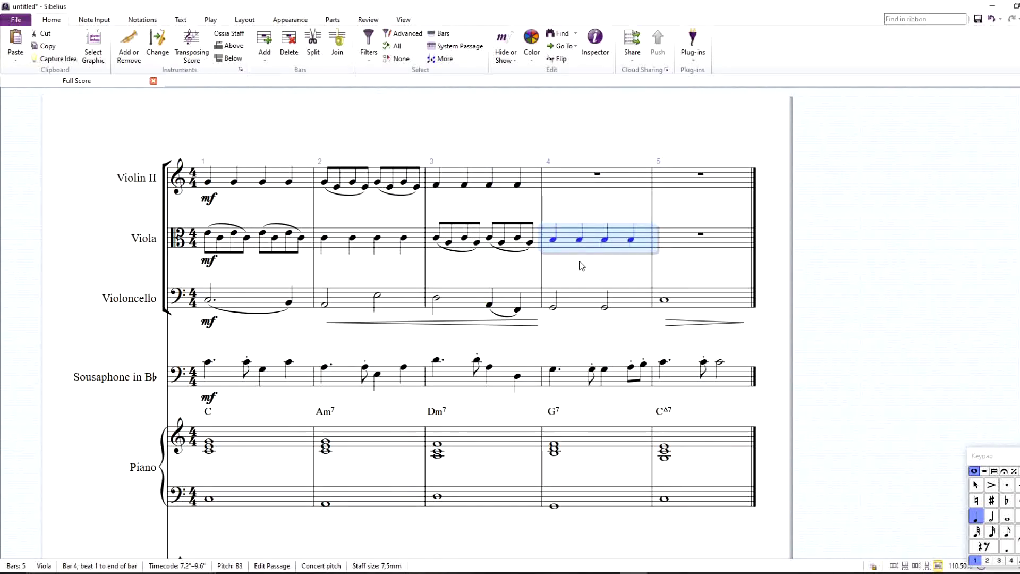
pyautogui.press('Escape')
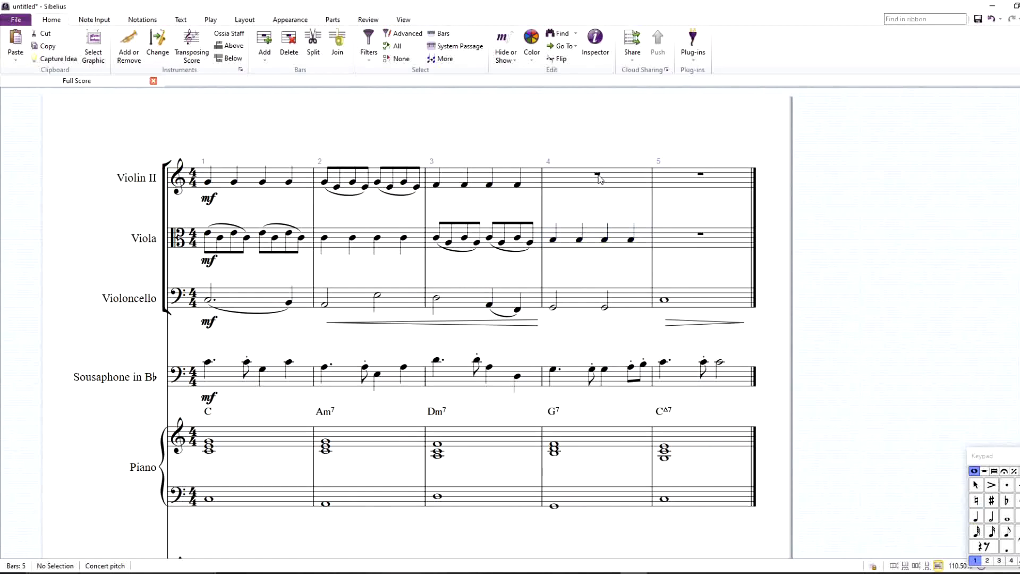
# Copy the viola's third bar to Violin II's fourth bar and raise the notes to alternating F and D.
pyautogui.click(476, 240)
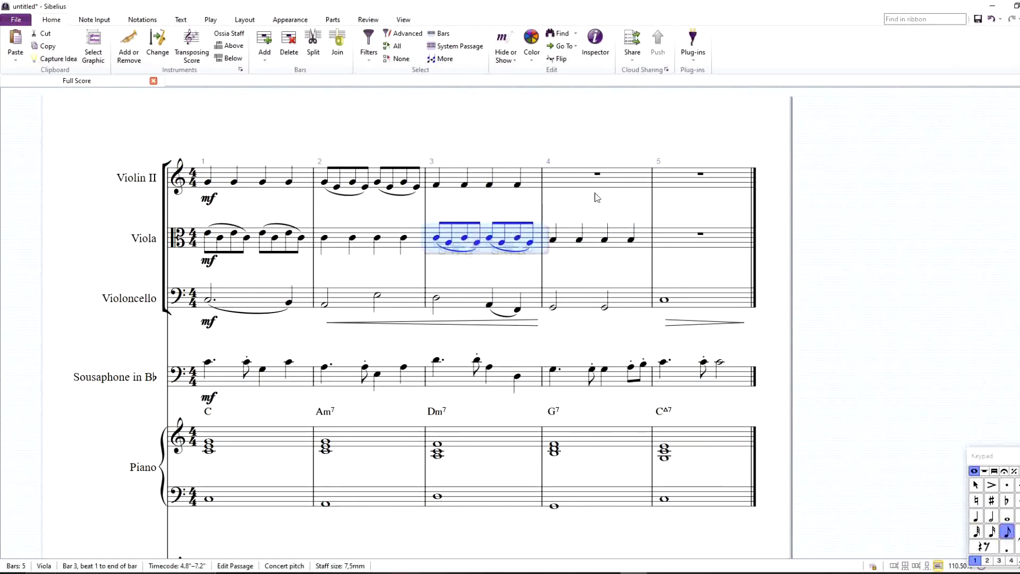
pyautogui.keyDown('alt'); pyautogui.click(579, 183); pyautogui.keyUp('alt')
pyautogui.press('Up')
pyautogui.press('Up')
pyautogui.press('Up')
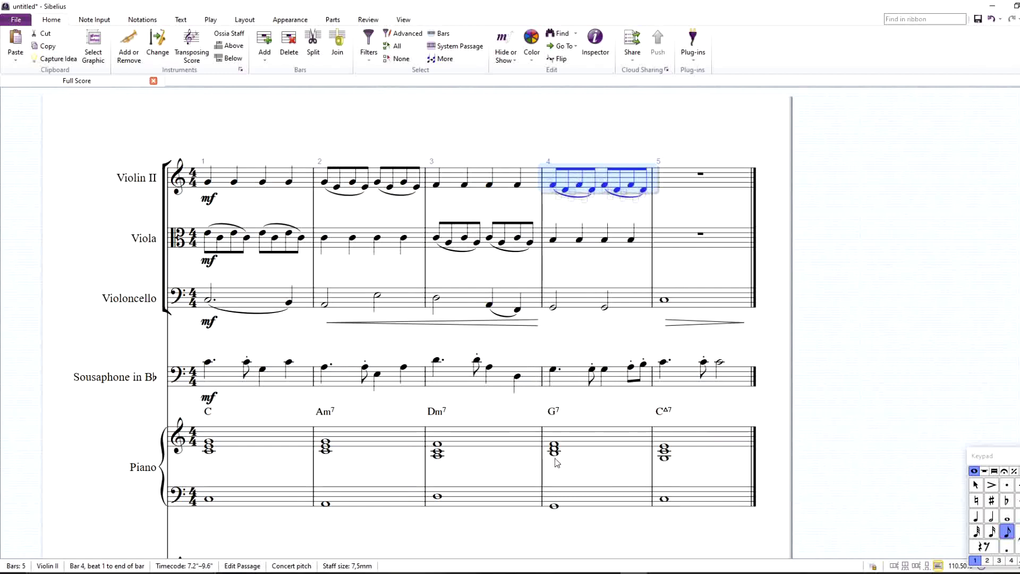
pyautogui.press('Escape')
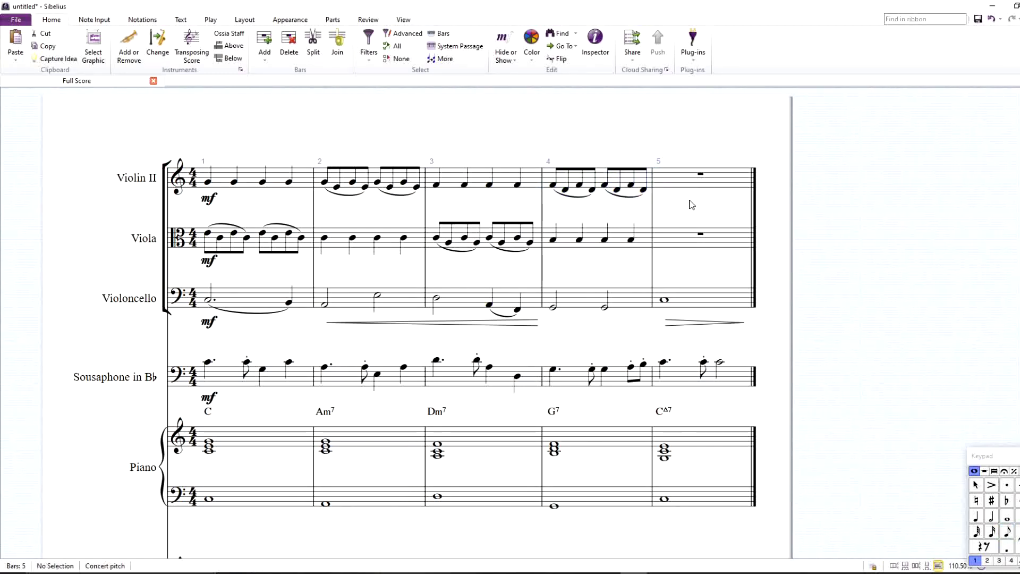
# Enter four slurred eighth notes C-G-C-G followed by a C half note in the viola's fifth bar.
pyautogui.click(702, 235)
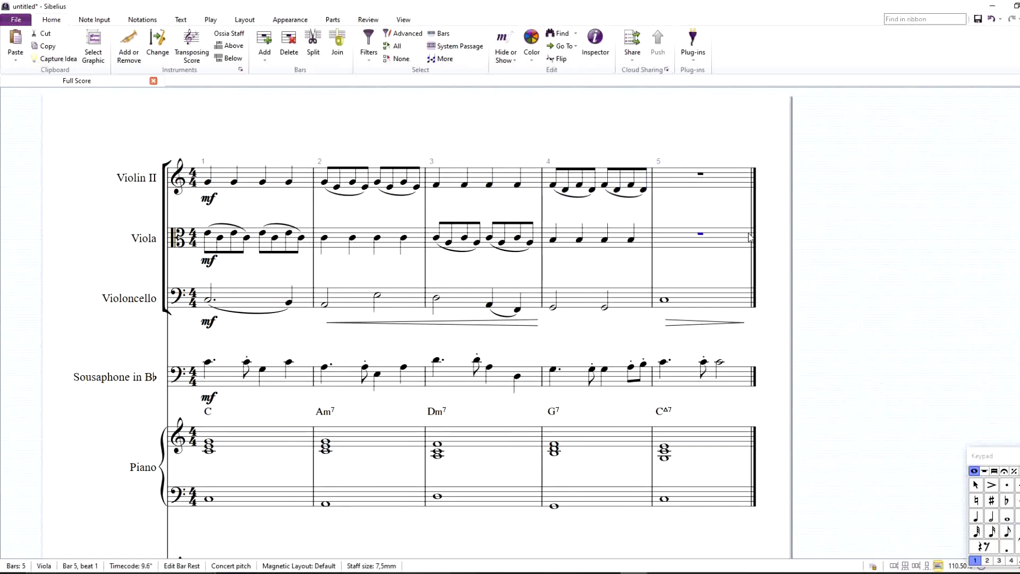
pyautogui.press('KP_3')
pyautogui.press('c')
pyautogui.press('s')
pyautogui.press('g')
pyautogui.press('c')
pyautogui.press('g')
pyautogui.press('KP_5')
pyautogui.press('c')
pyautogui.press('Escape')
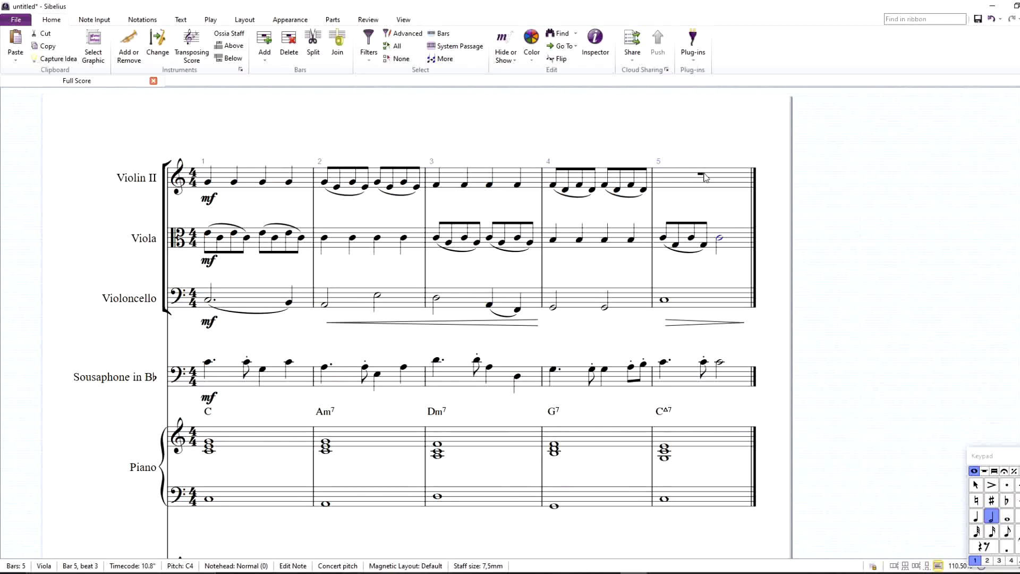
# Enter four slurred eighth notes E-C-E-C and an E half note in Violin II's fifth bar, and play back the score.
pyautogui.click(703, 175)
pyautogui.press('KP_3')
pyautogui.press('e')
pyautogui.press('s')
pyautogui.press('c')
pyautogui.press('e')
pyautogui.press('c')
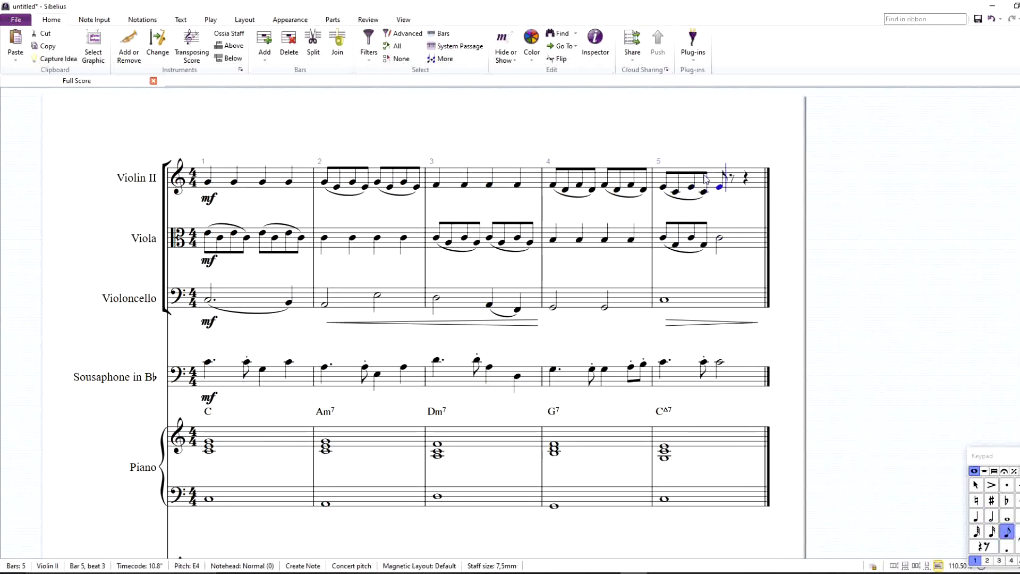
pyautogui.press('KP_5')
pyautogui.press('e')
pyautogui.press('Escape')
pyautogui.press('Escape')
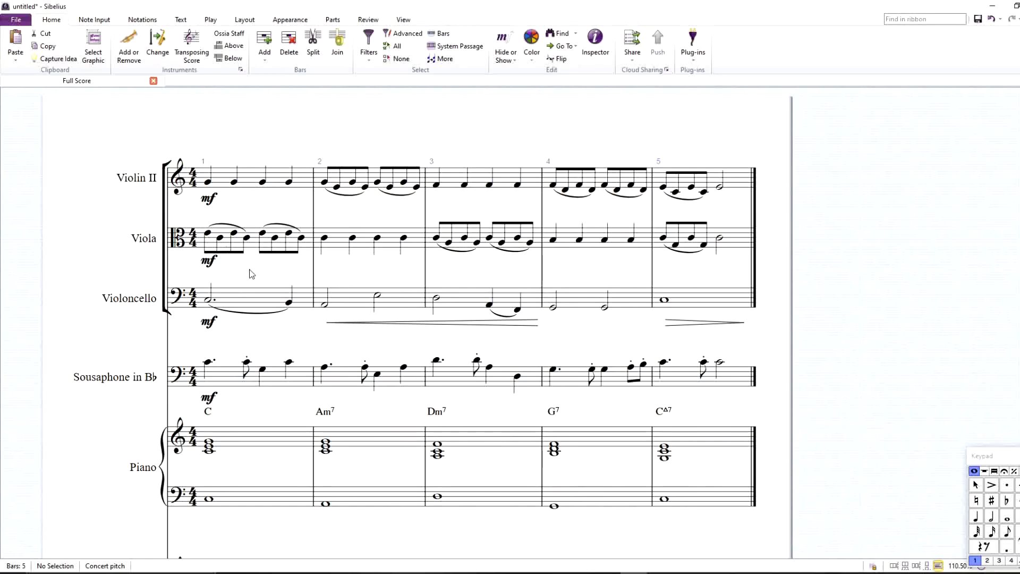
pyautogui.press('space')
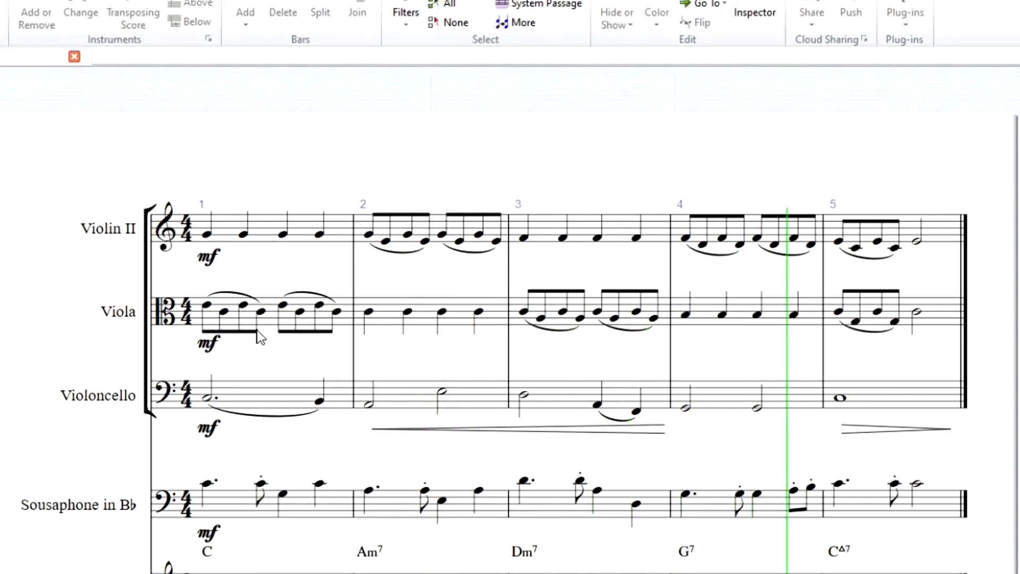
pyautogui.press('space')
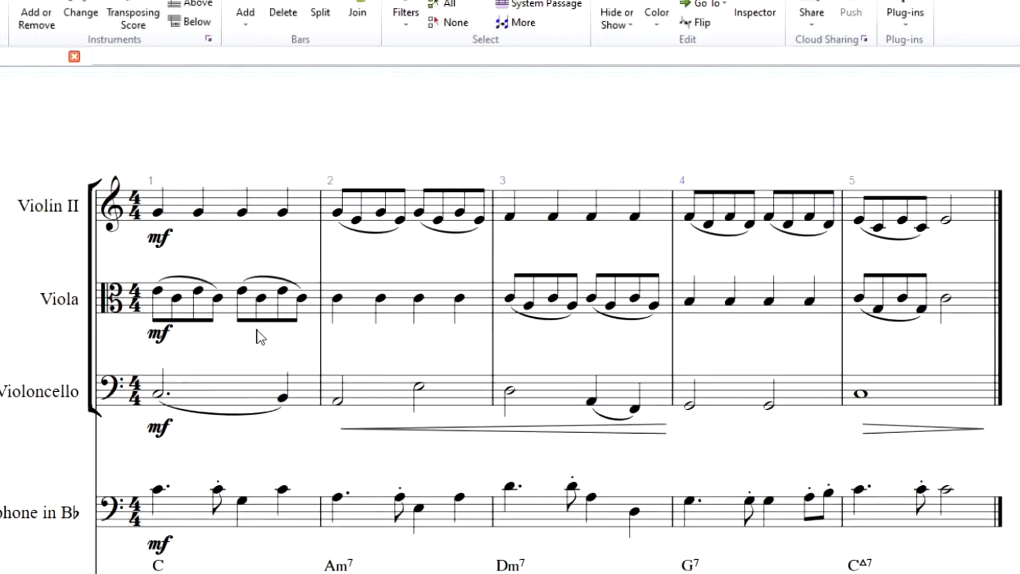
# Add a tempo marking of quarter note = 85 at the first bar and play back the score at that tempo.
pyautogui.click(237, 230)
pyautogui.keyDown('shift'); pyautogui.click(242, 383); pyautogui.keyUp('shift')
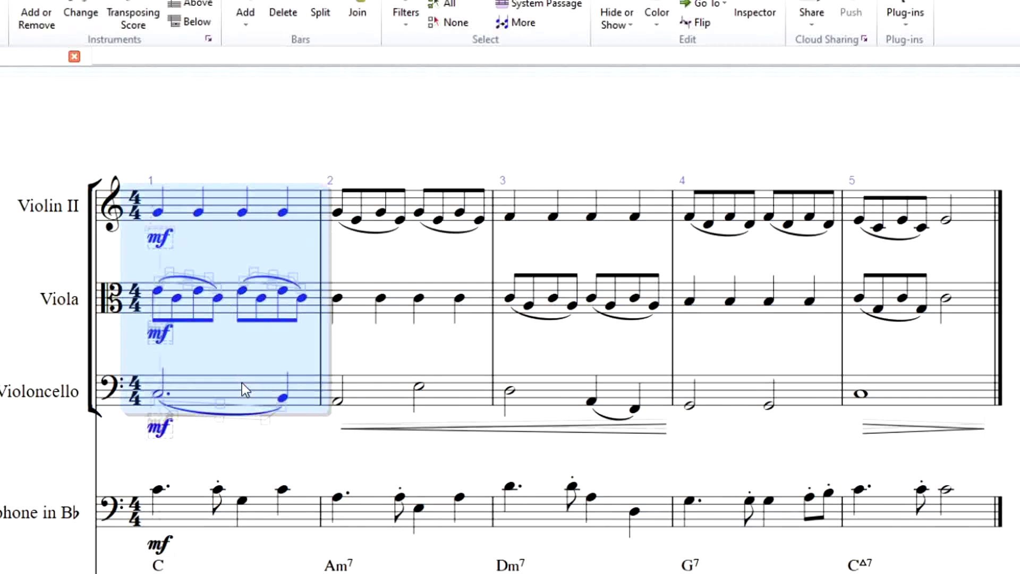
pyautogui.hotkey('ctrl', 'alt', 't')
pyautogui.hotkey('ctrl', '5')
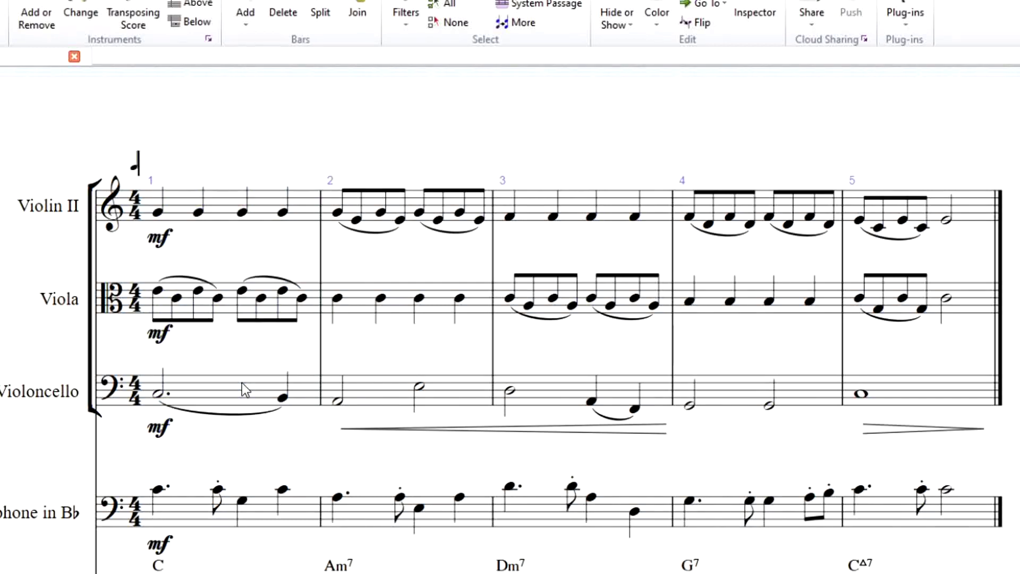
pyautogui.write('= 85')
pyautogui.press('Escape')
pyautogui.press('Escape')
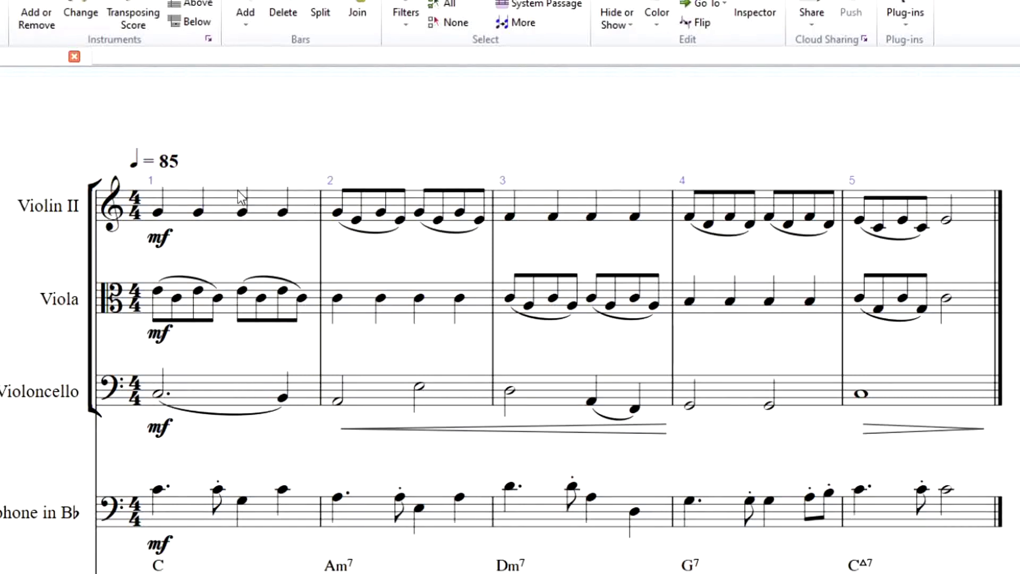
pyautogui.press('space')
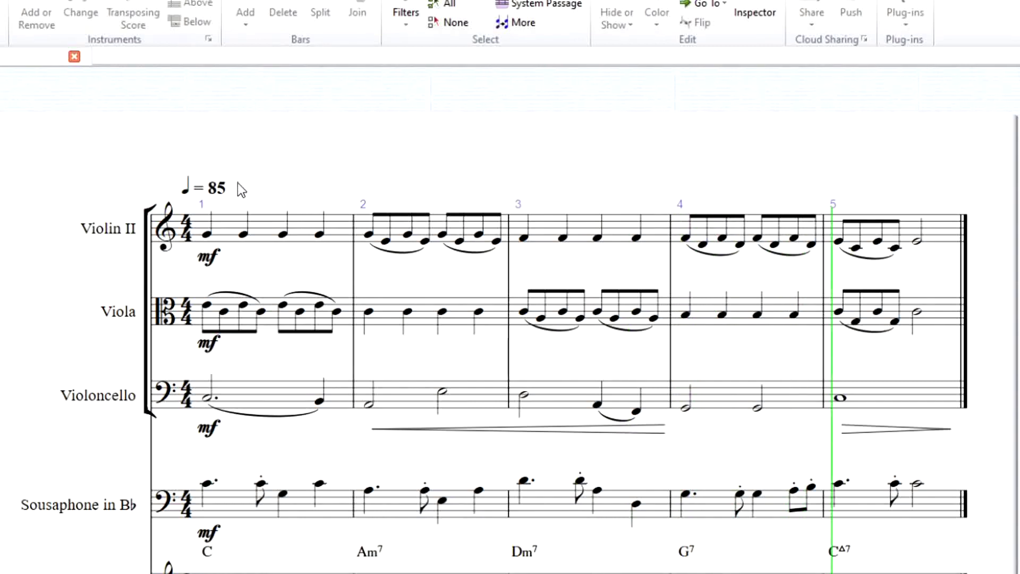
pyautogui.press('space')
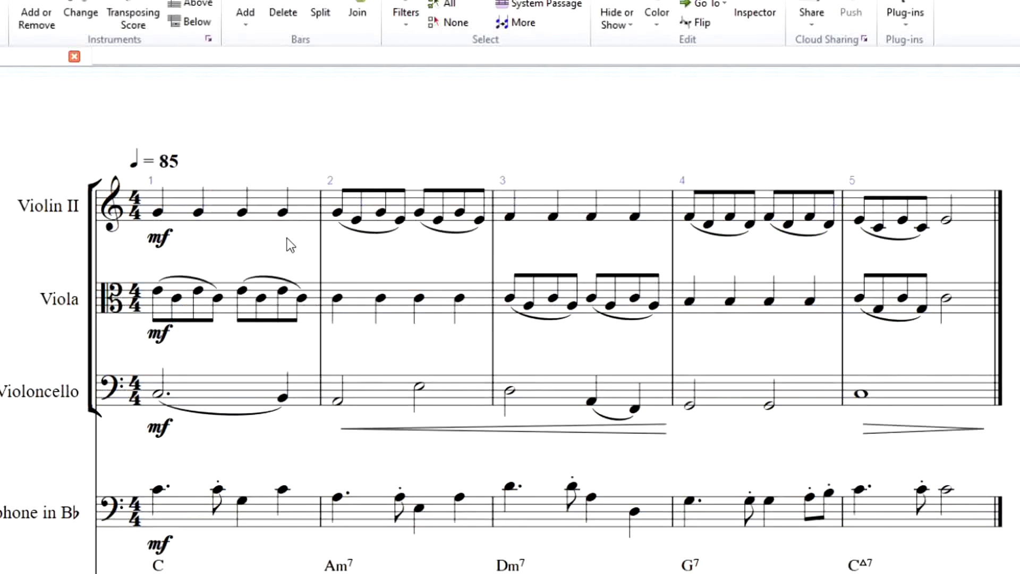
# Lengthen the second quarter note to a half note in Violin II's first and third bars.
pyautogui.click(198, 213)
pyautogui.press('5')
pyautogui.click(553, 217)
pyautogui.press('5')
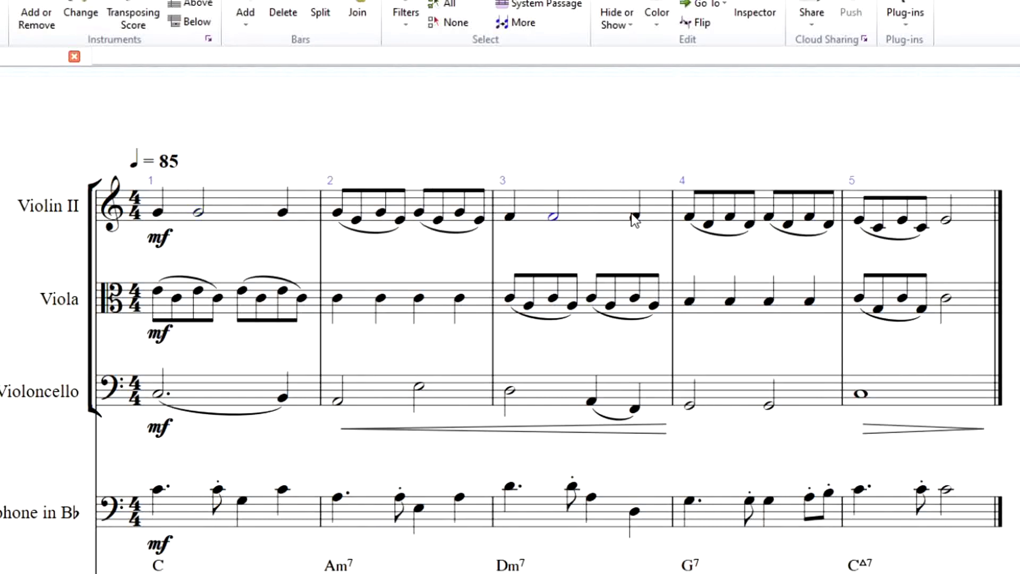
# Lengthen the second quarter note to a half note in the viola's second and fourth bars, and play back the revised accompaniment.
pyautogui.click(380, 298)
pyautogui.press('5')
pyautogui.click(731, 301)
pyautogui.press('5')
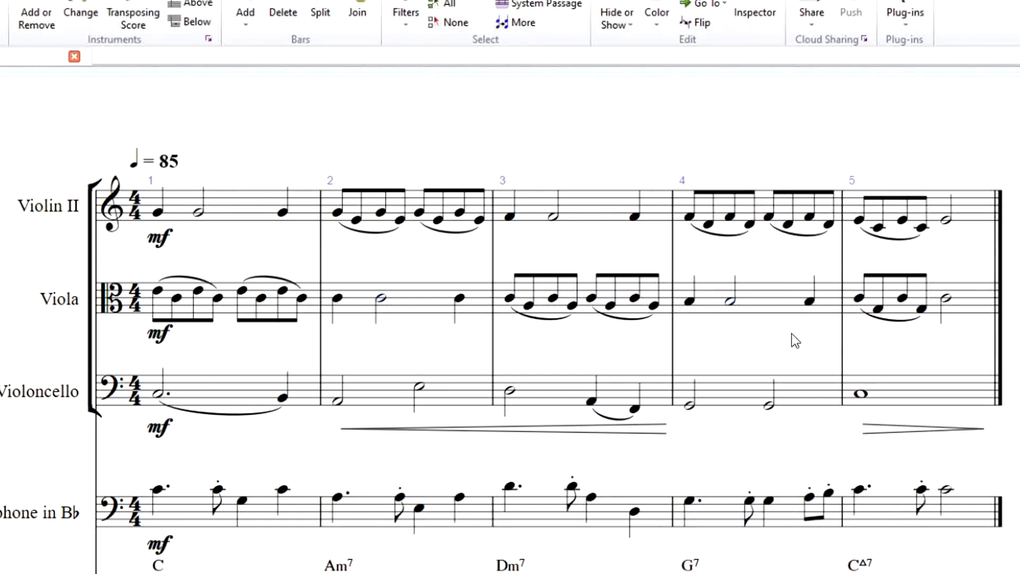
pyautogui.press('Escape')
pyautogui.press('space')
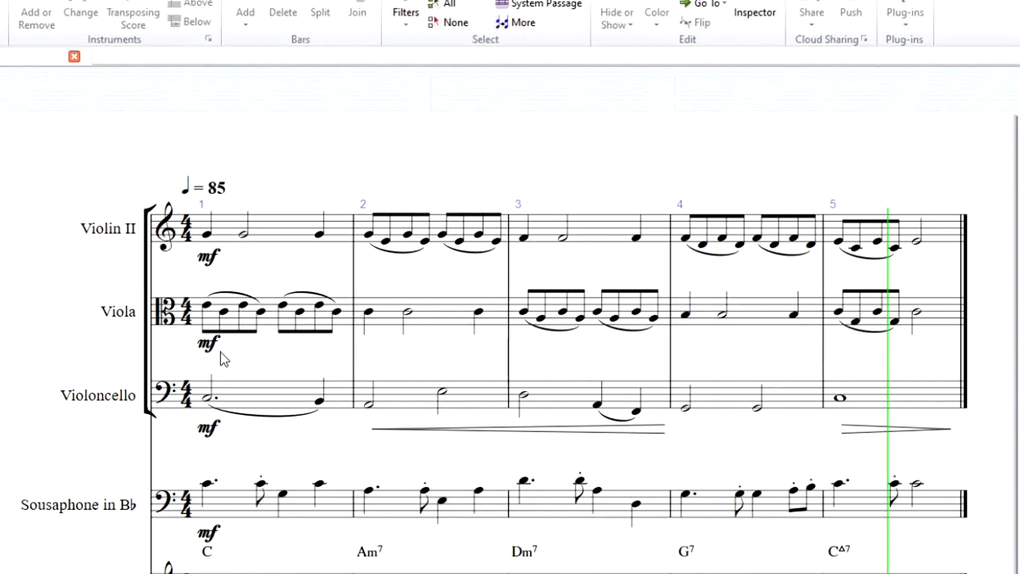
pyautogui.press('space')
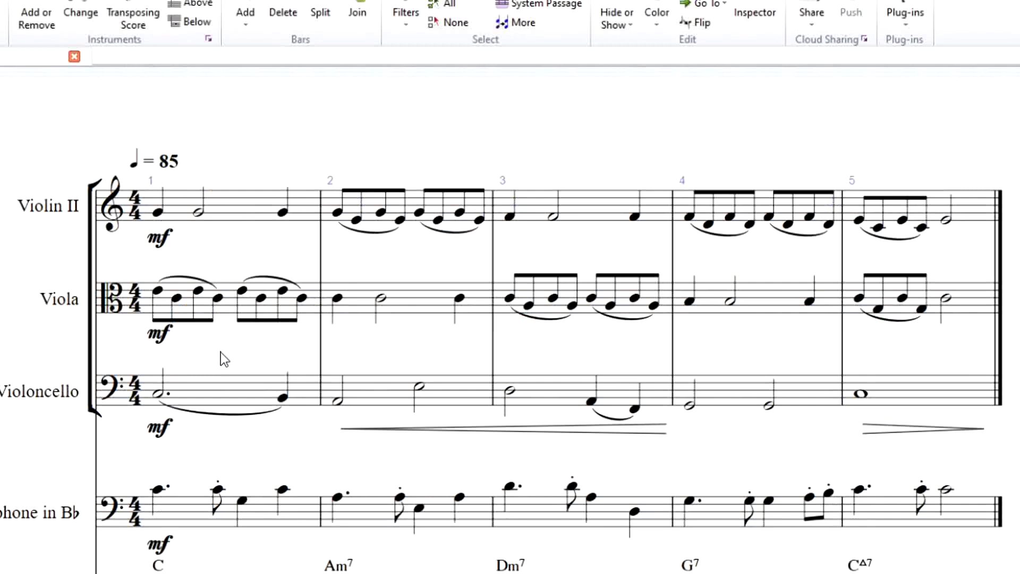